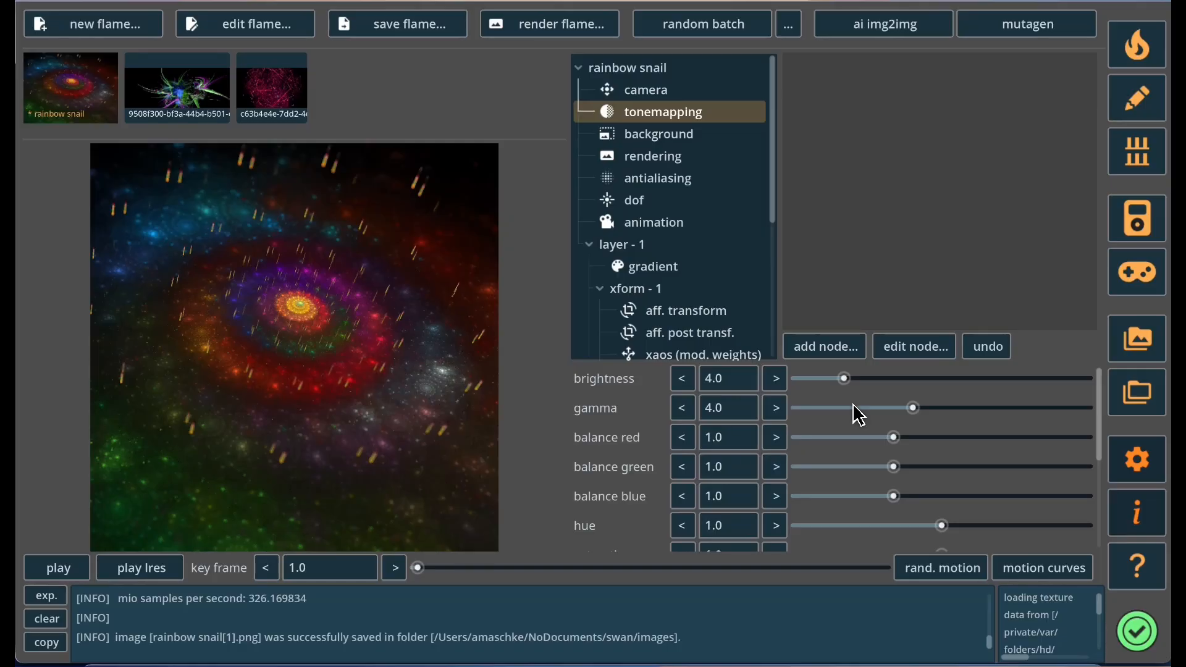
Open the flame's rendering parameters and review the available resolution and quality presets.
click(672, 156)
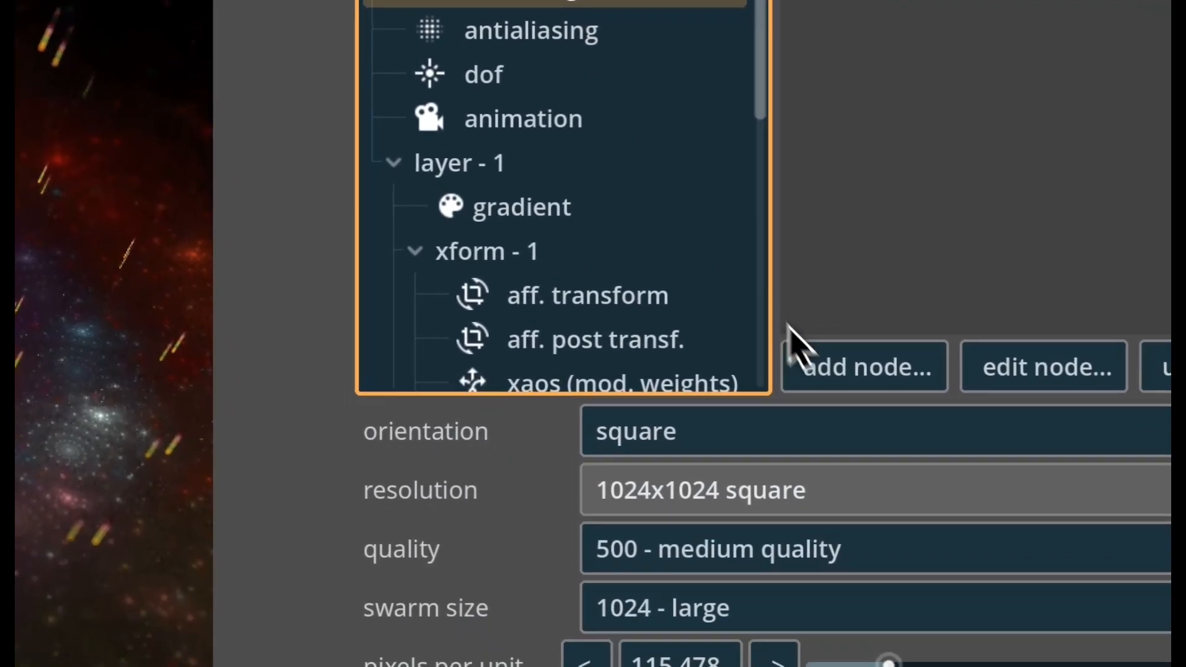
click(954, 629)
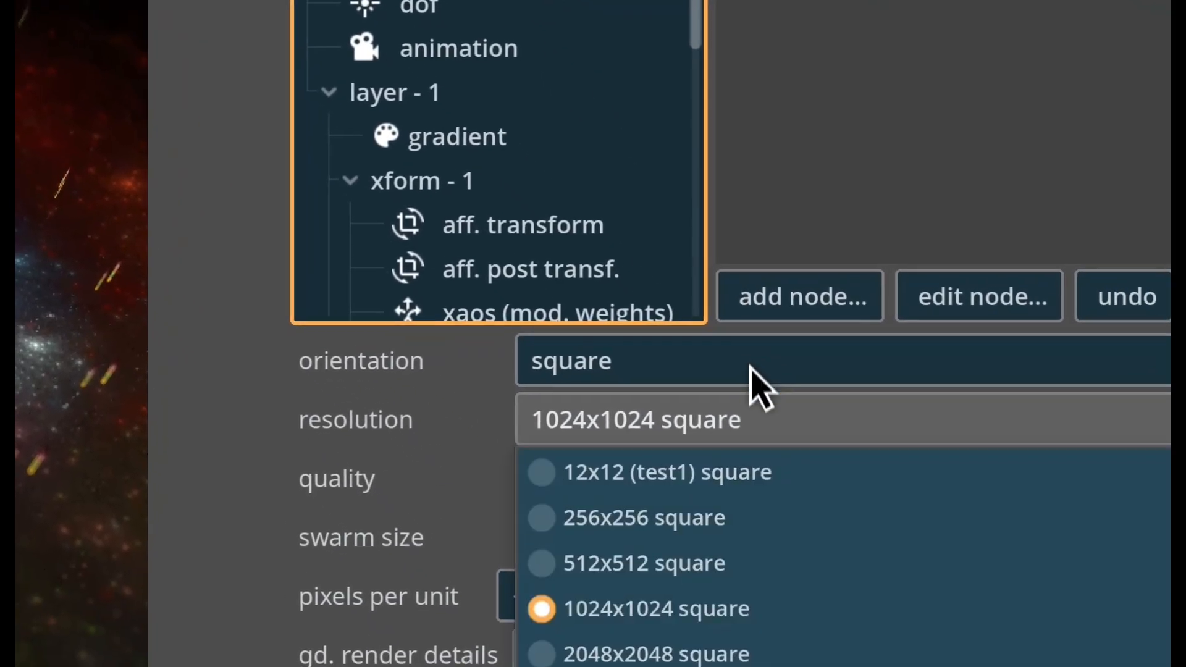
click(769, 440)
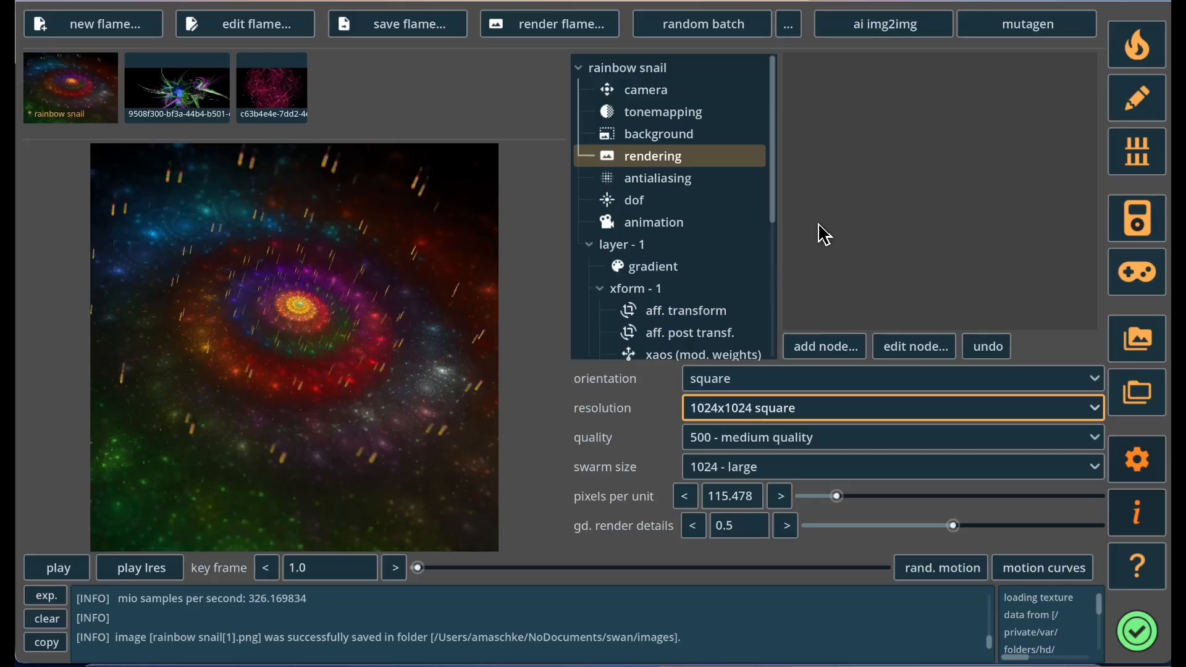
click(782, 435)
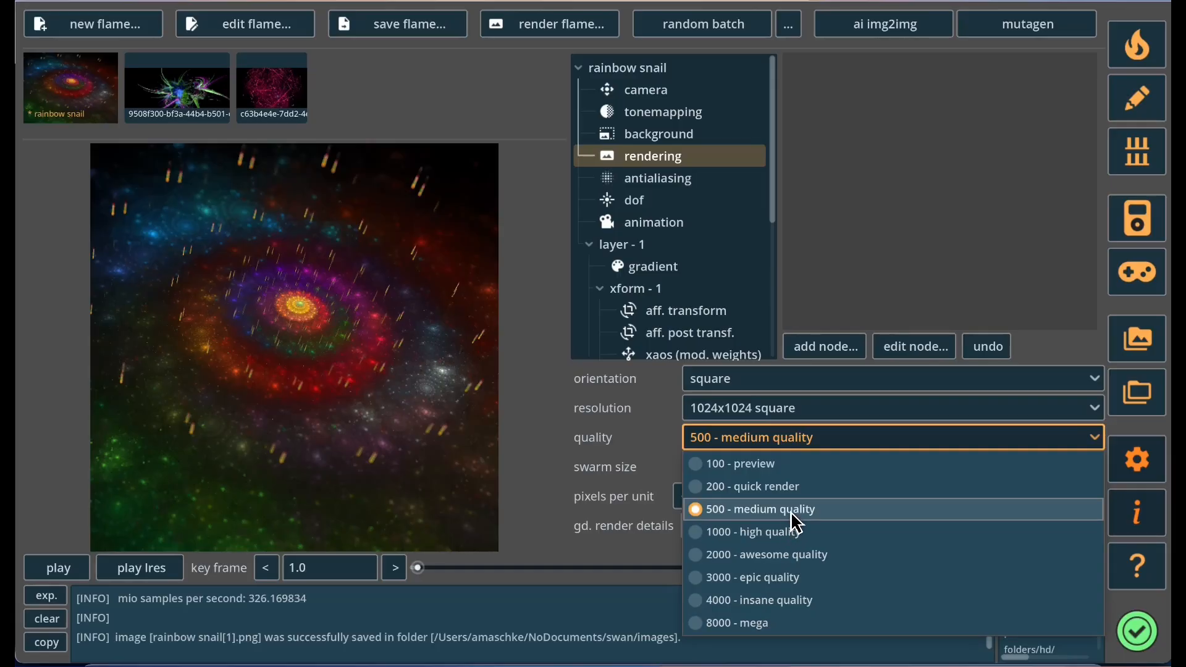
key(Down)
key(Down)
key(Down)
key(Escape)
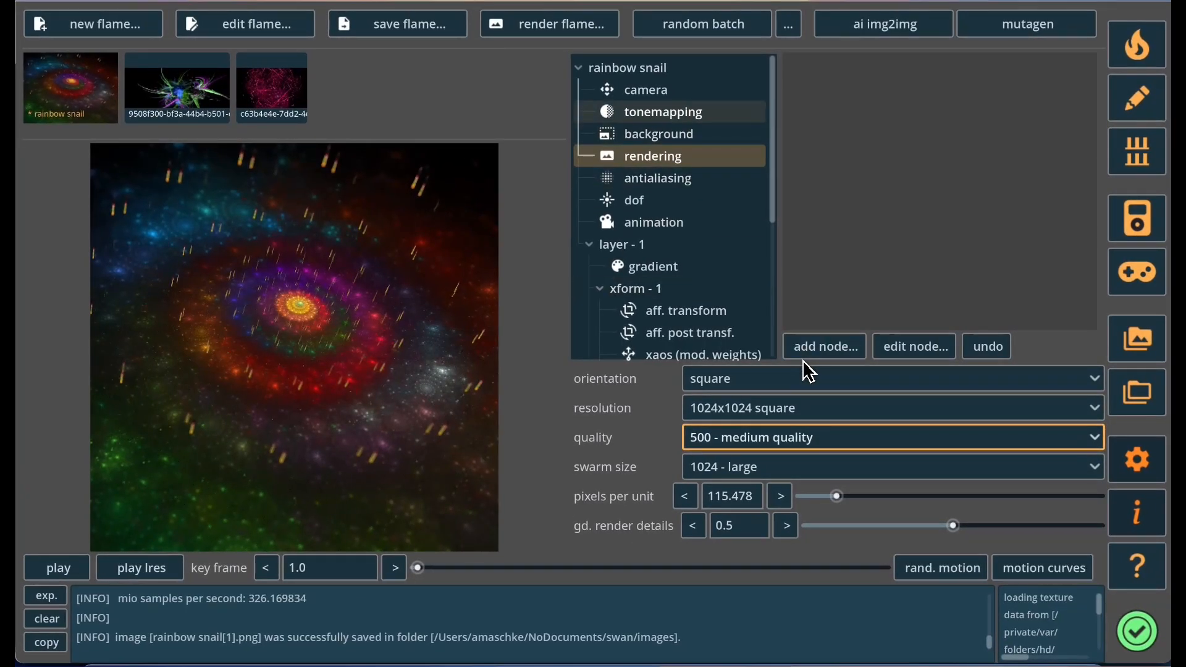
Try a brightness of 7.974 in the flame's tonemapping parameters and undo the change.
click(651, 112)
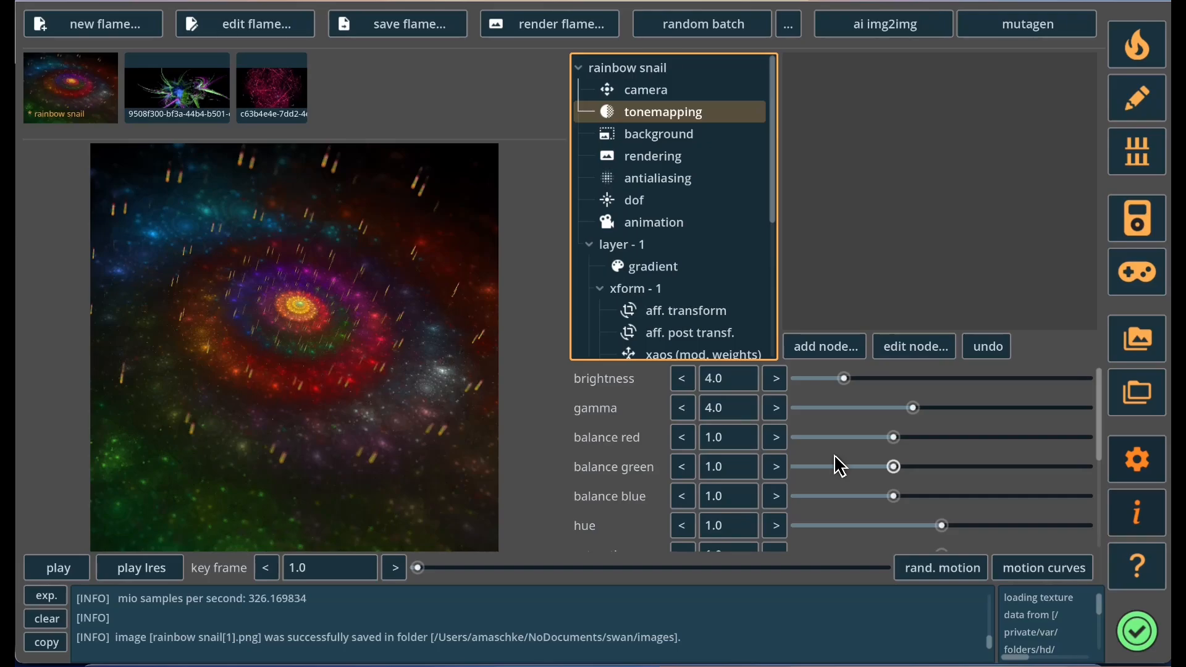
mouse_move(844, 378)
mouse_down()
mouse_move(901, 378)
mouse_move(862, 367)
mouse_up()
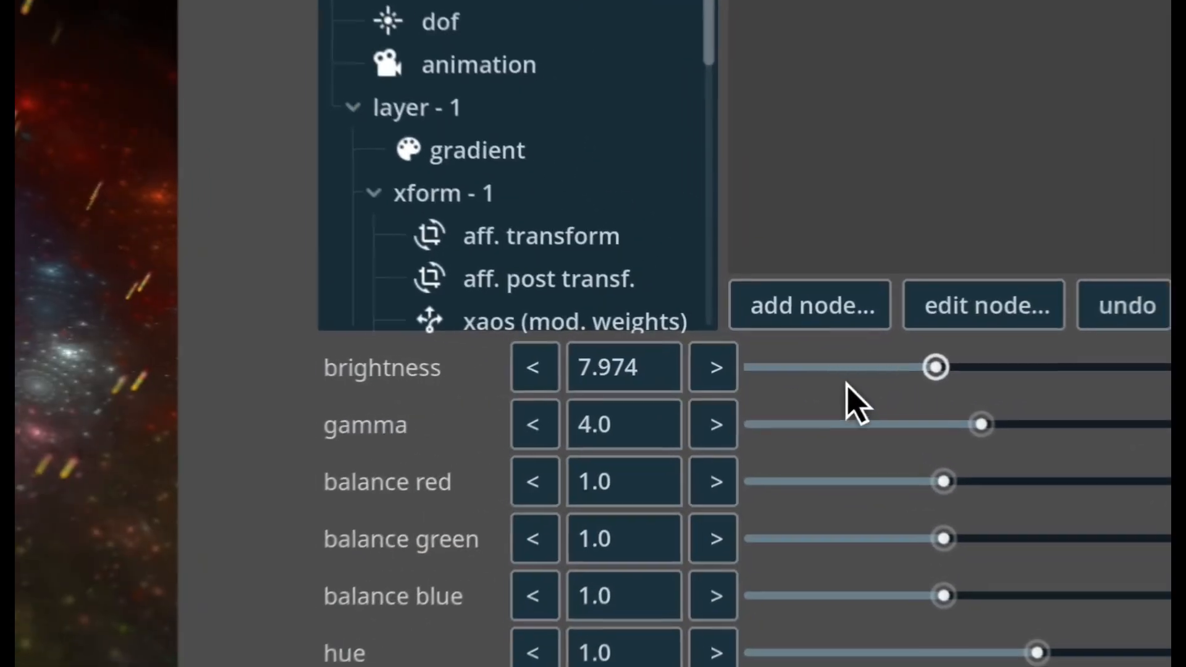
click(1126, 306)
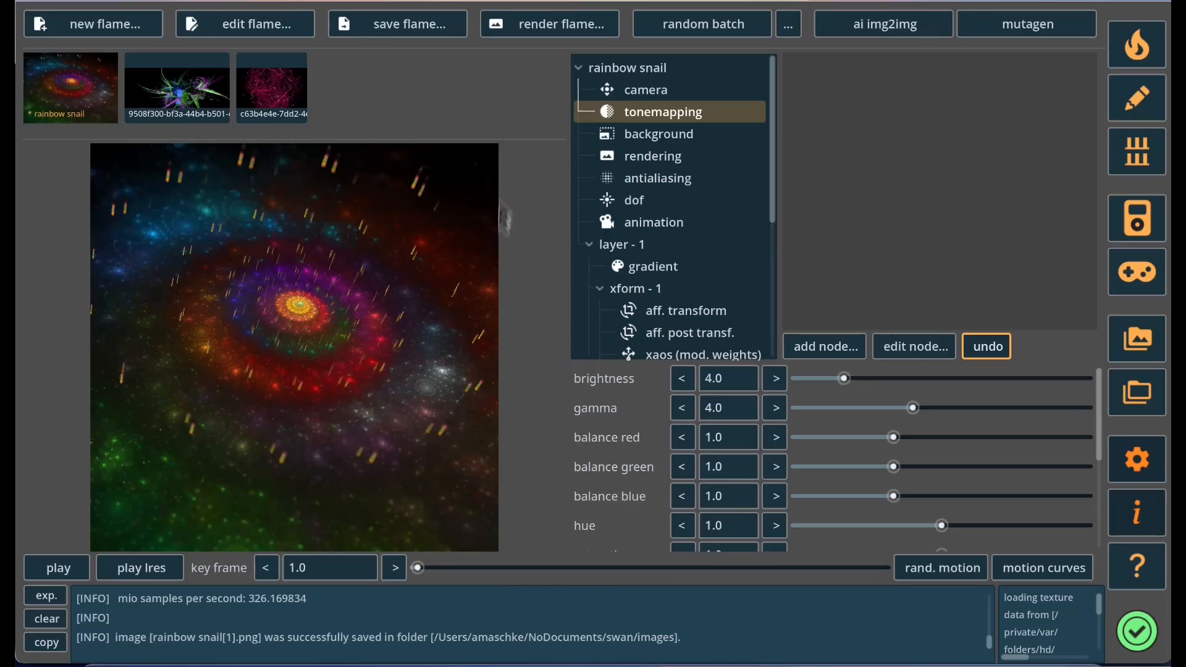
With the image render dialog open beside the parameters, set the tonemapping brightness to 4.79 and reload the flame into the dialog.
click(562, 28)
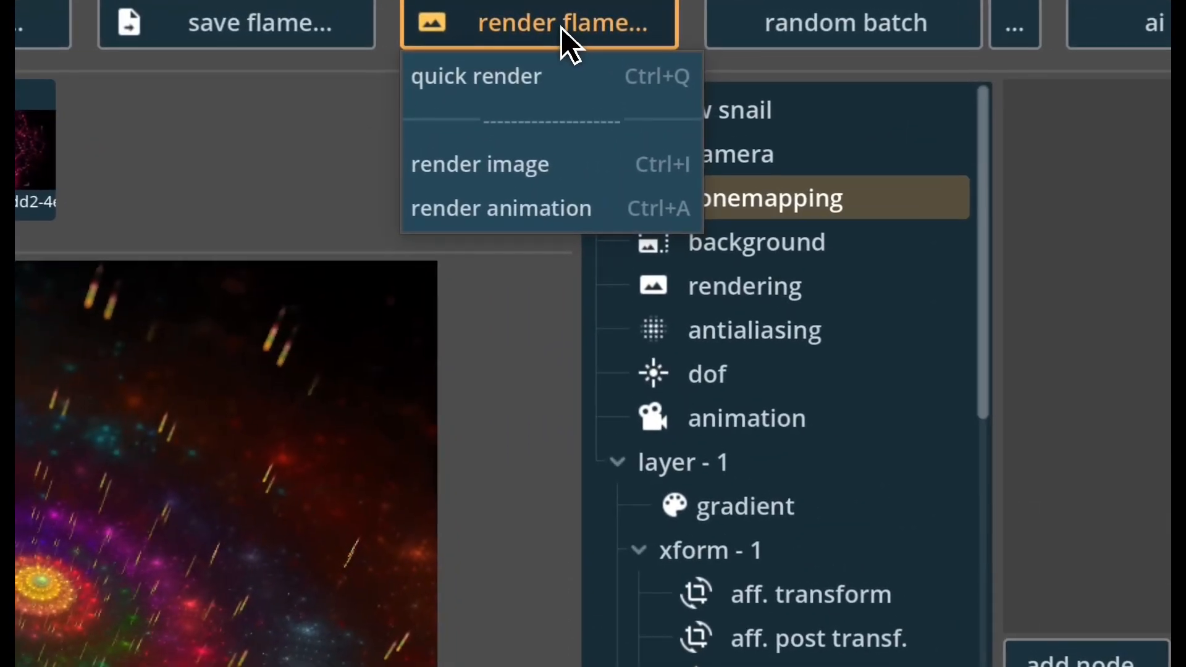
key(Return)
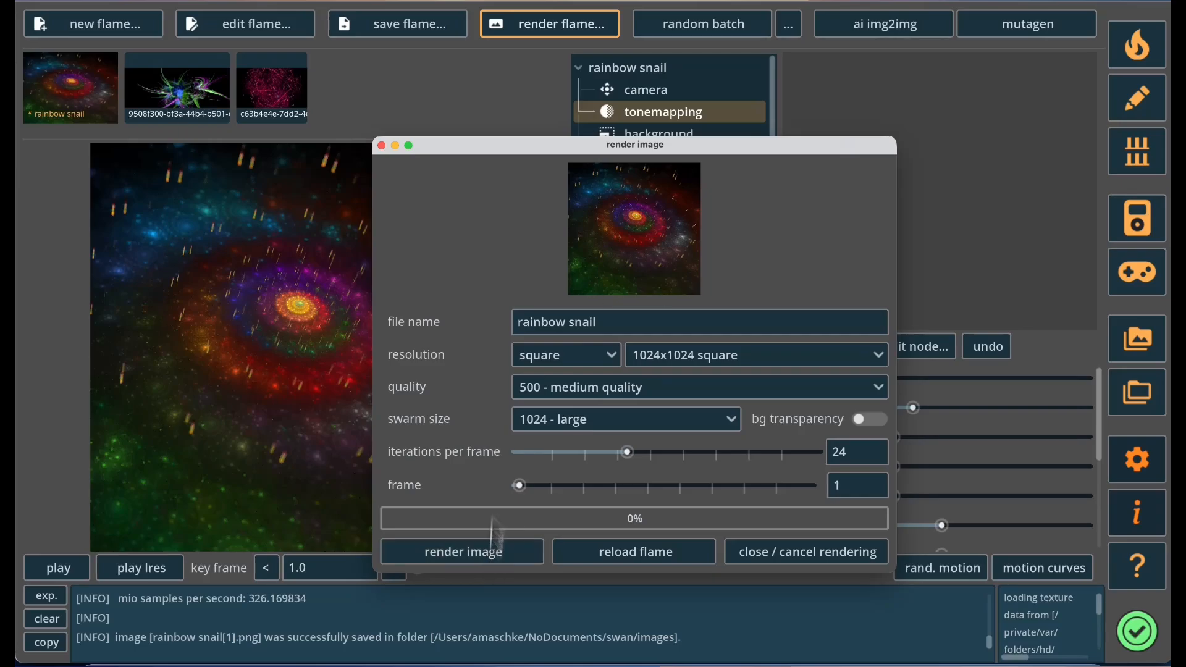
drag(491, 145, 113, 214)
drag(382, 209, 469, 158)
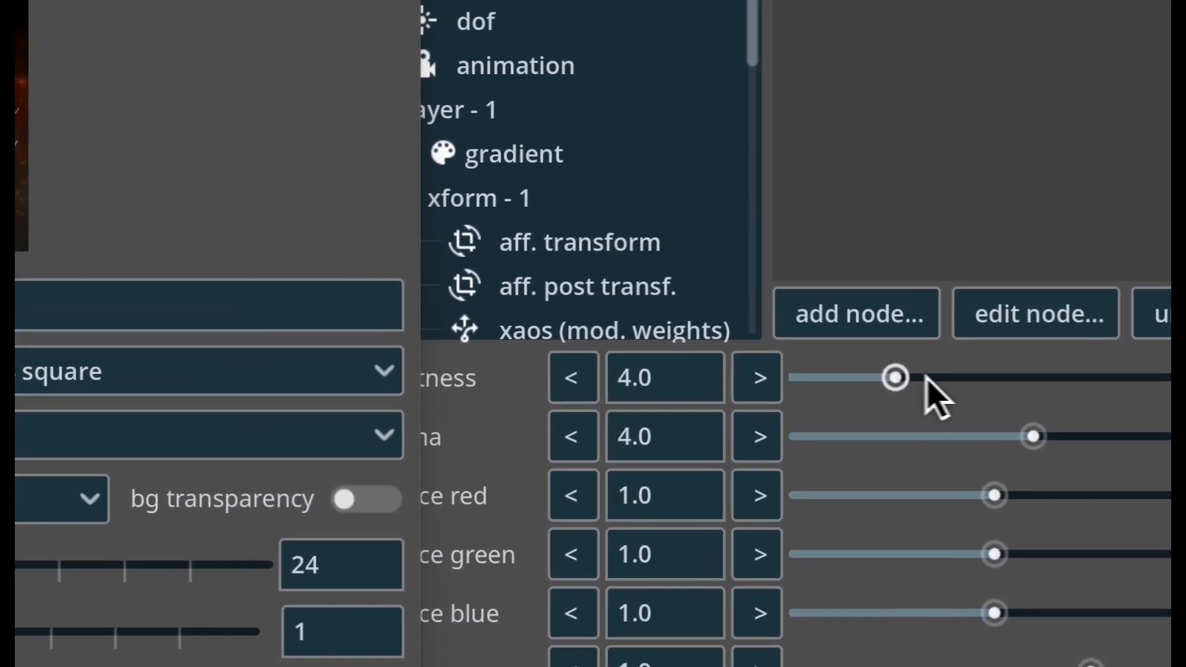
drag(924, 379, 951, 378)
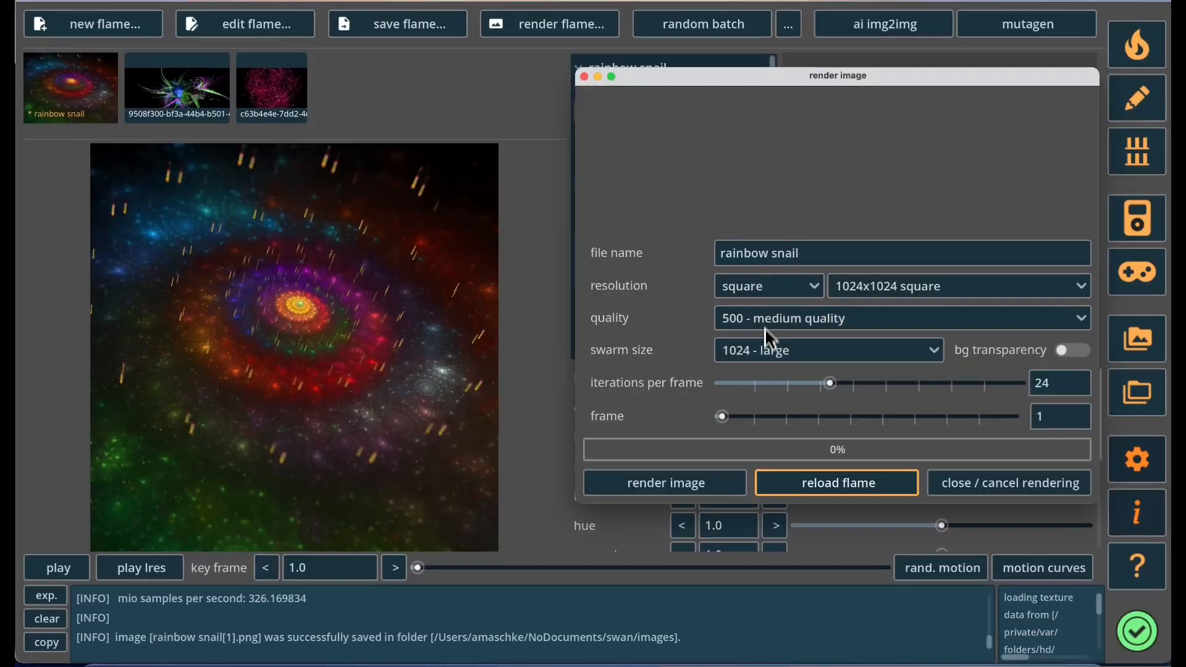
drag(822, 75, 262, 114)
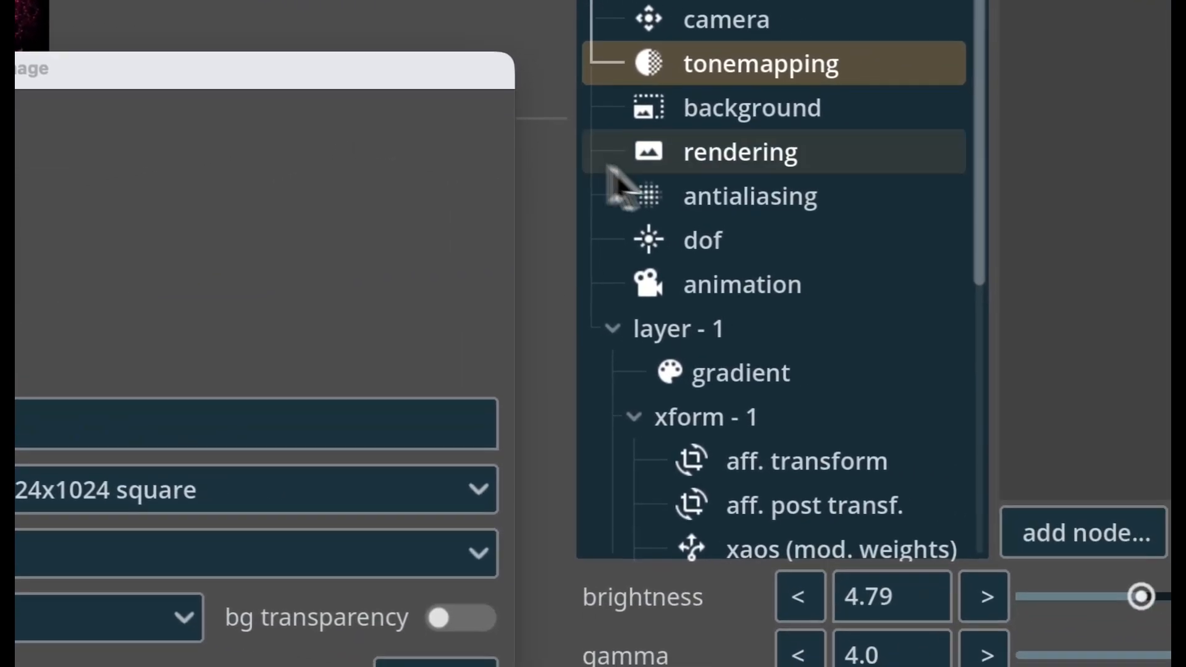
Render the flame as a 1024x1024 square image at 500 - medium quality and close the finished image's view.
click(864, 210)
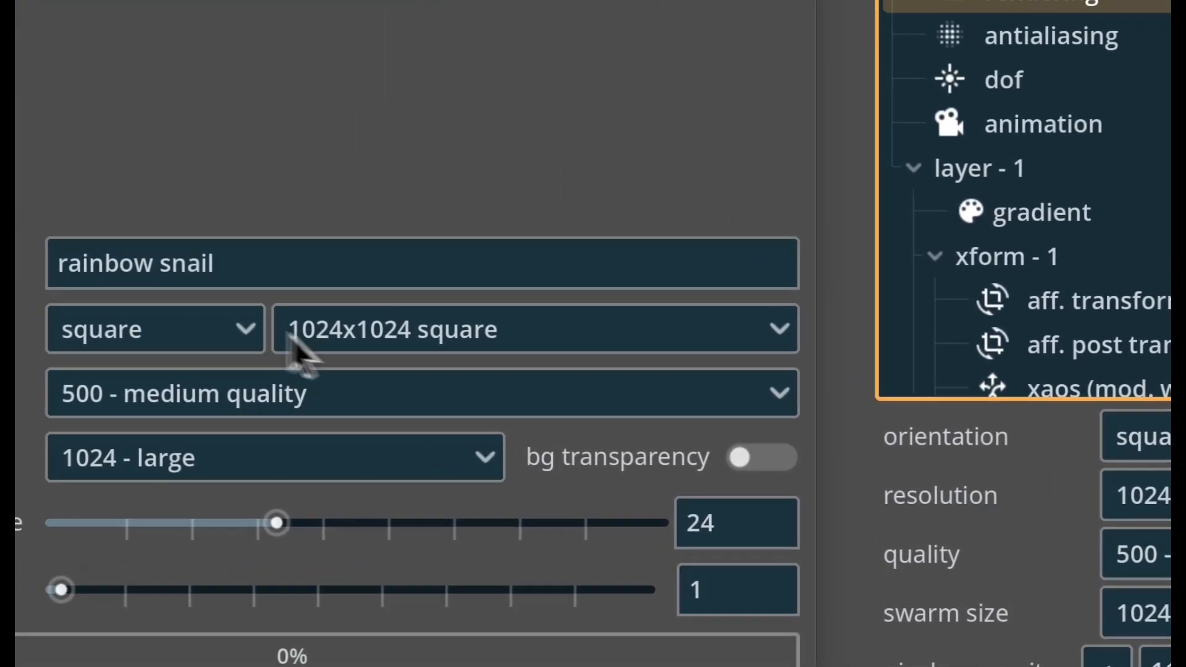
drag(88, 91, 1183, 26)
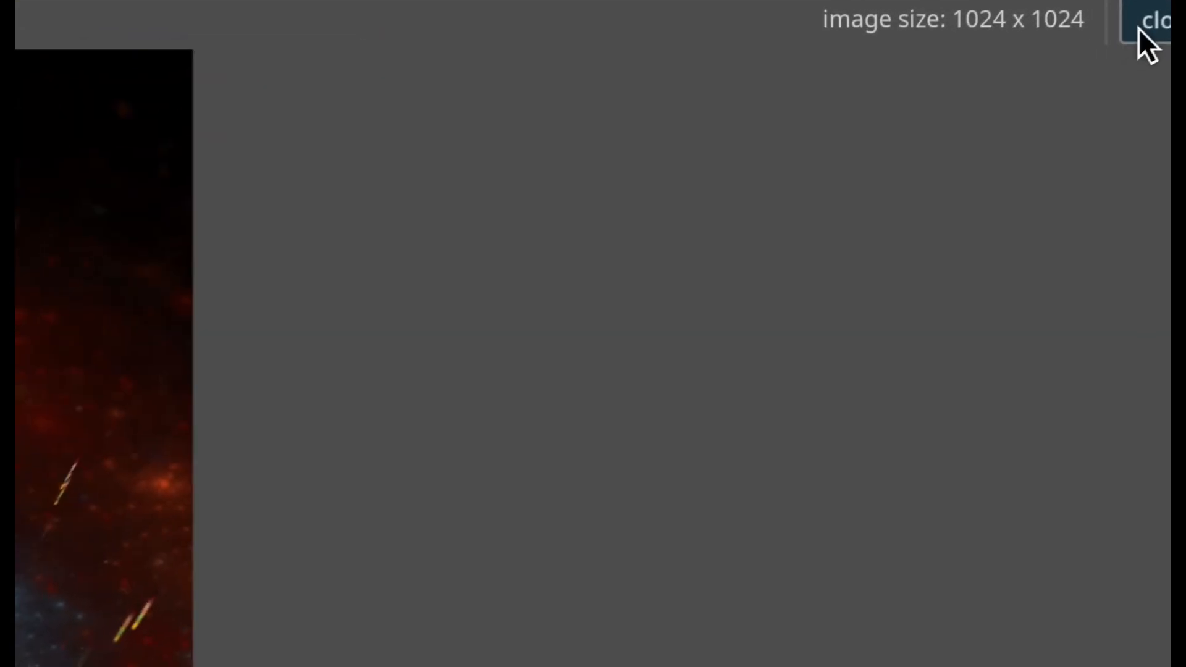
click(1130, 26)
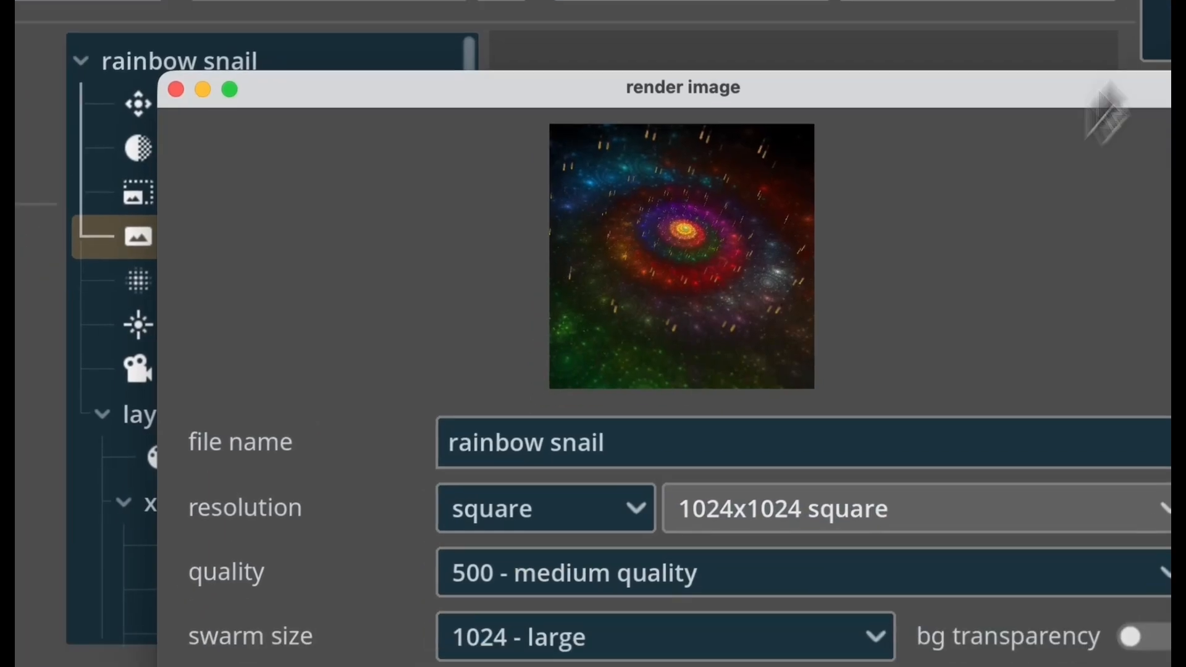
Try the 512x512 square and 1280x1024 landscape resolutions in the render dialog, returning to square orientation before closing it.
click(754, 558)
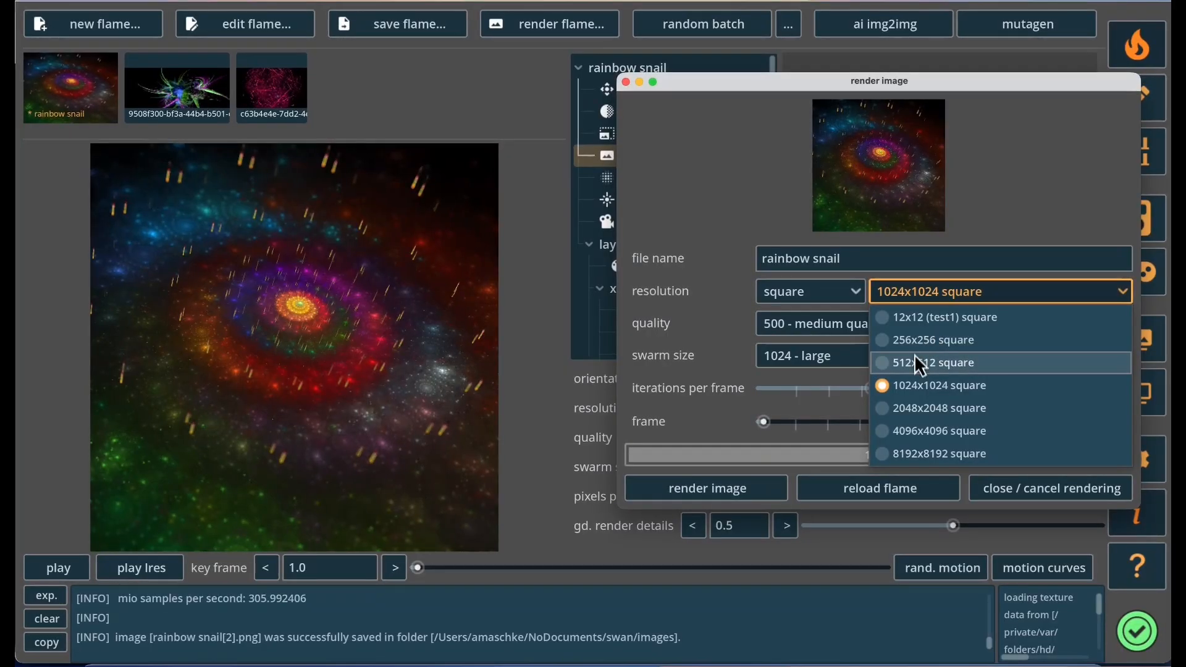
click(920, 368)
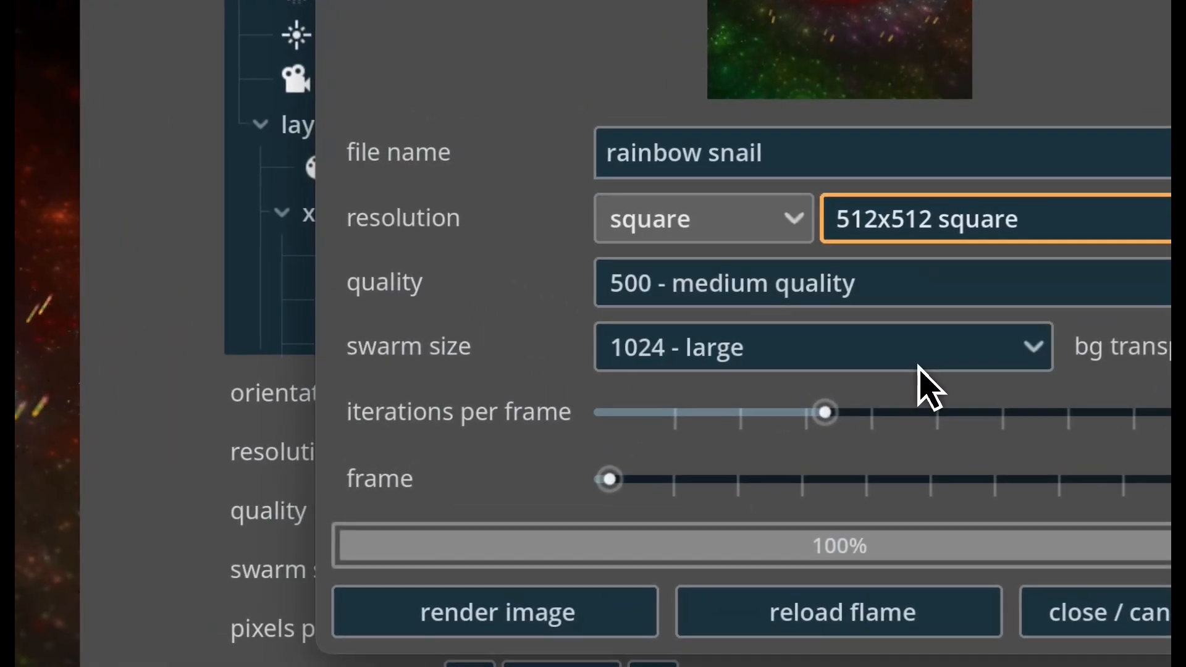
click(766, 227)
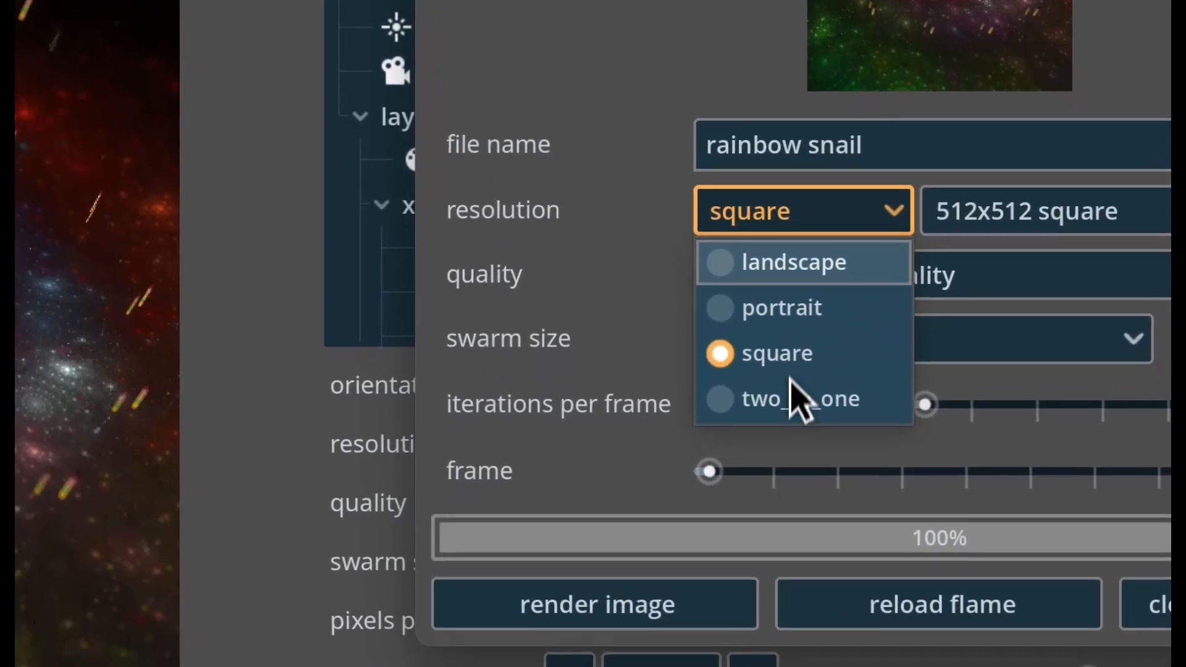
click(828, 420)
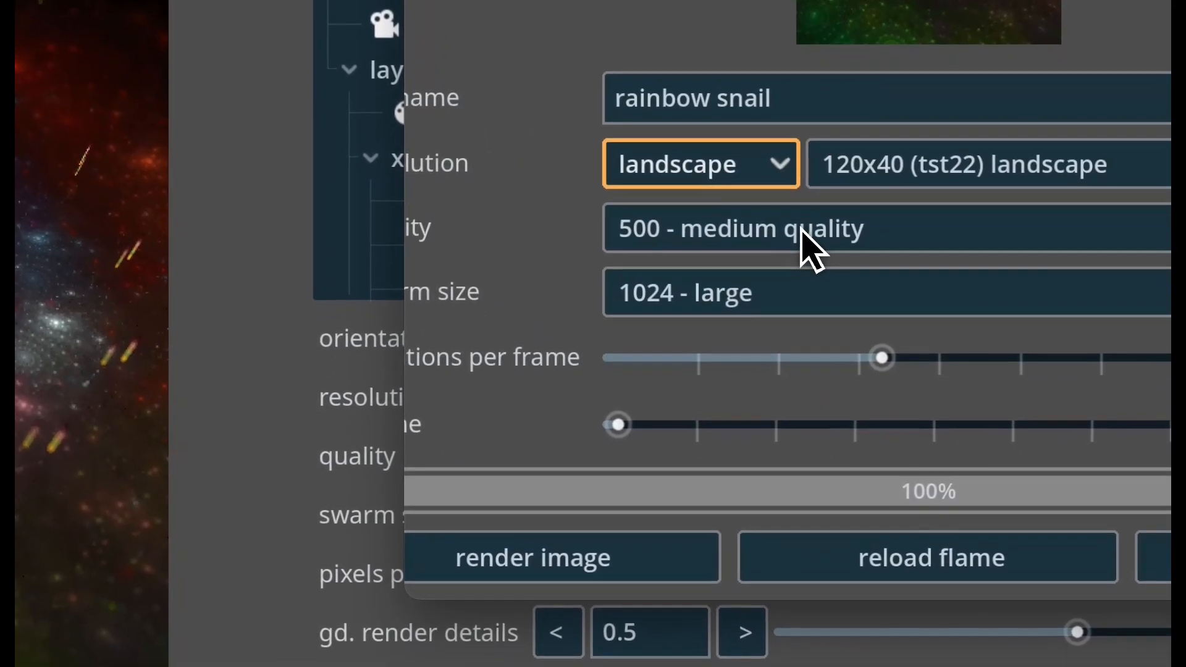
click(946, 171)
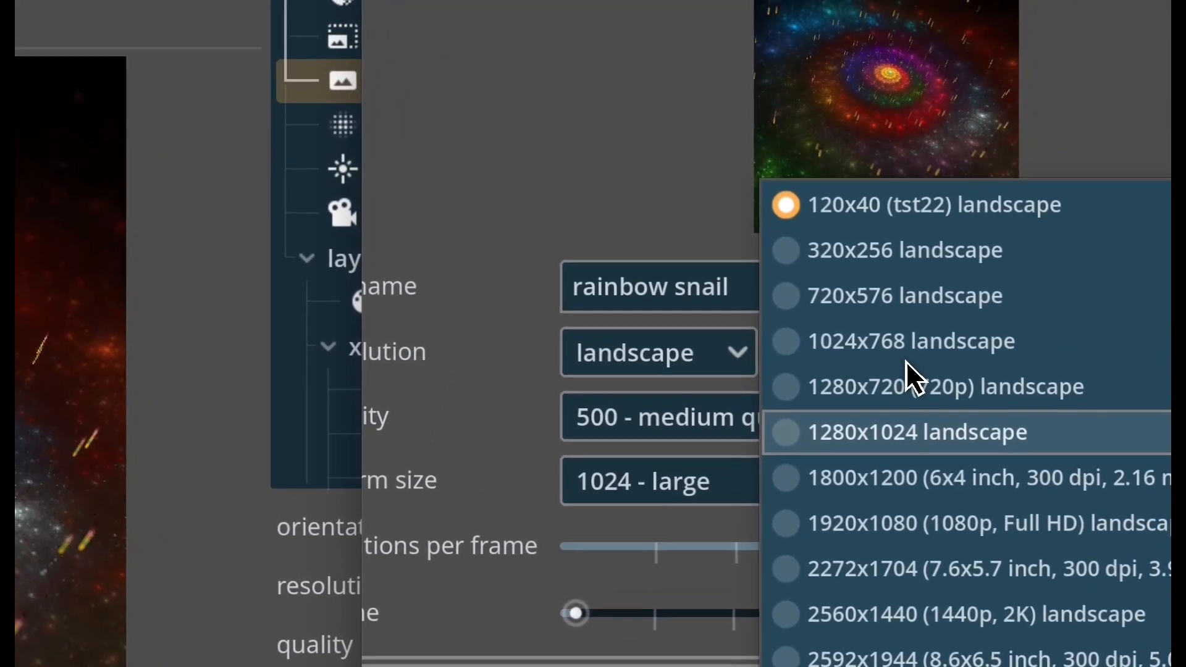
click(926, 442)
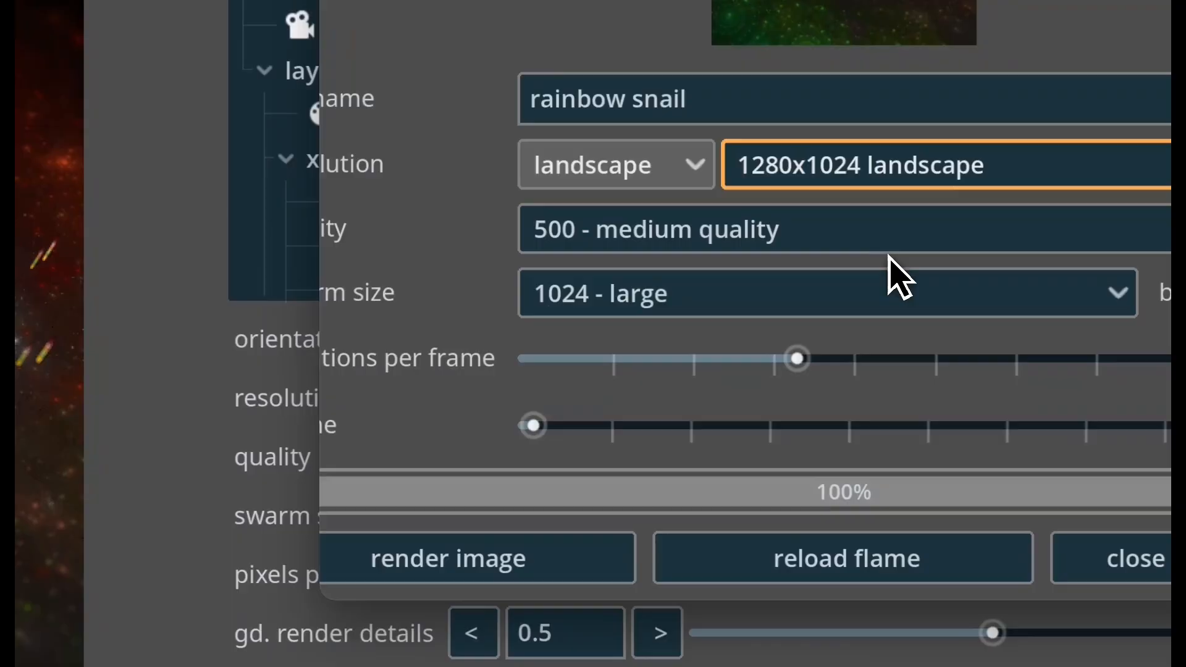
click(657, 361)
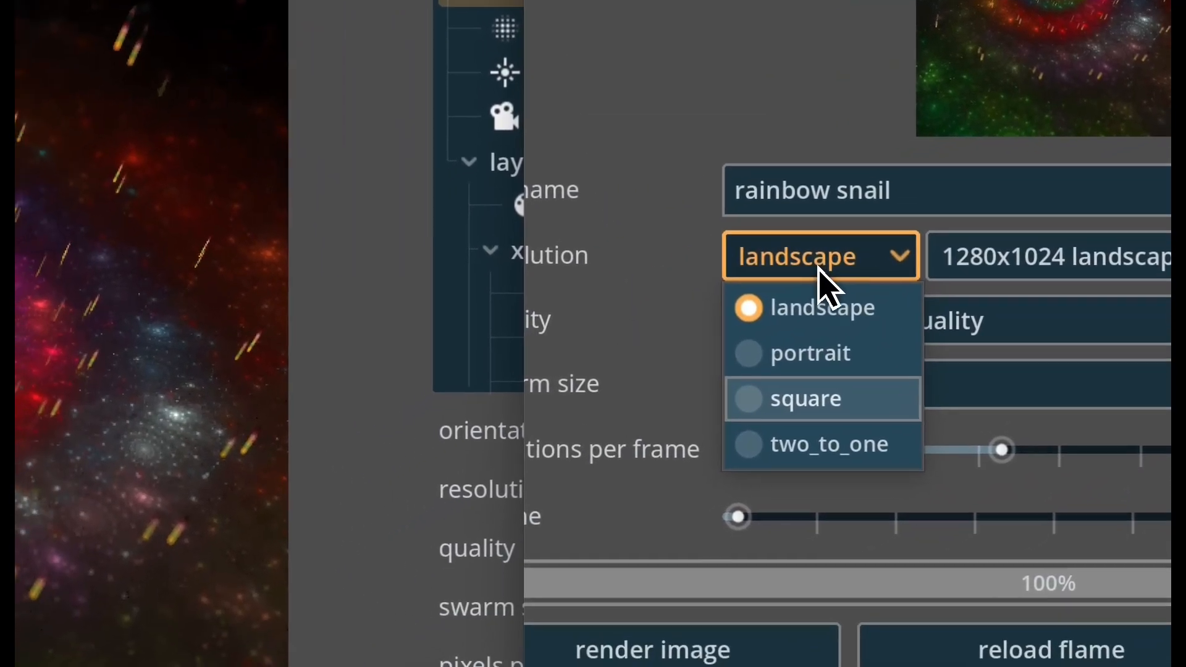
click(616, 376)
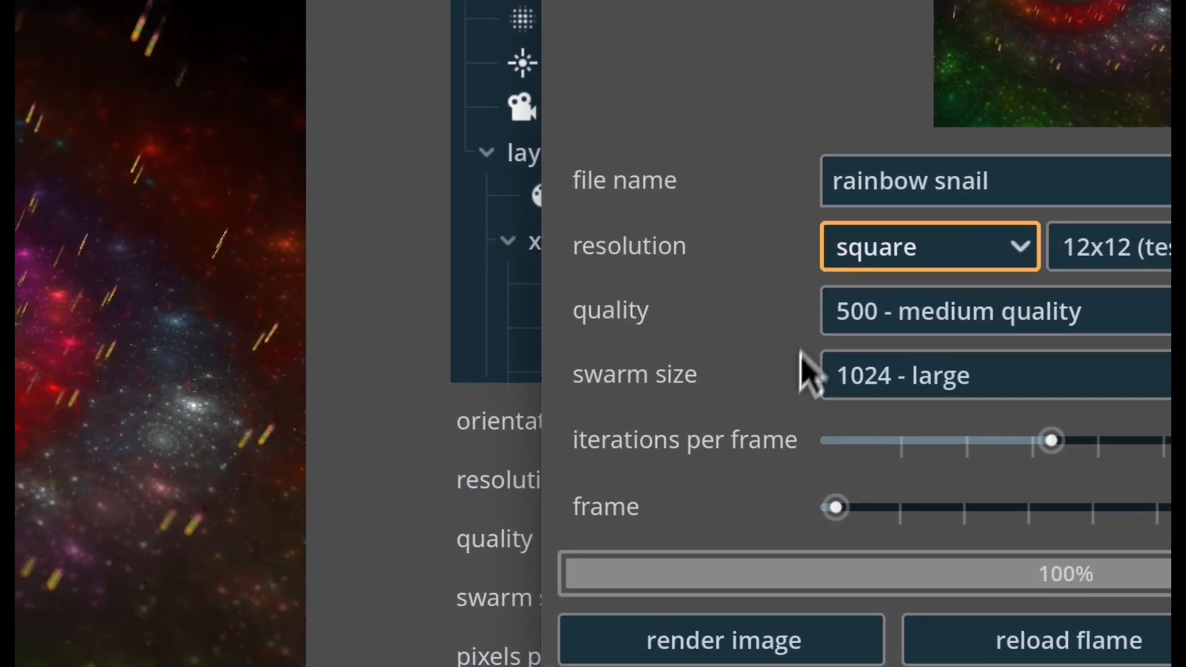
key(Escape)
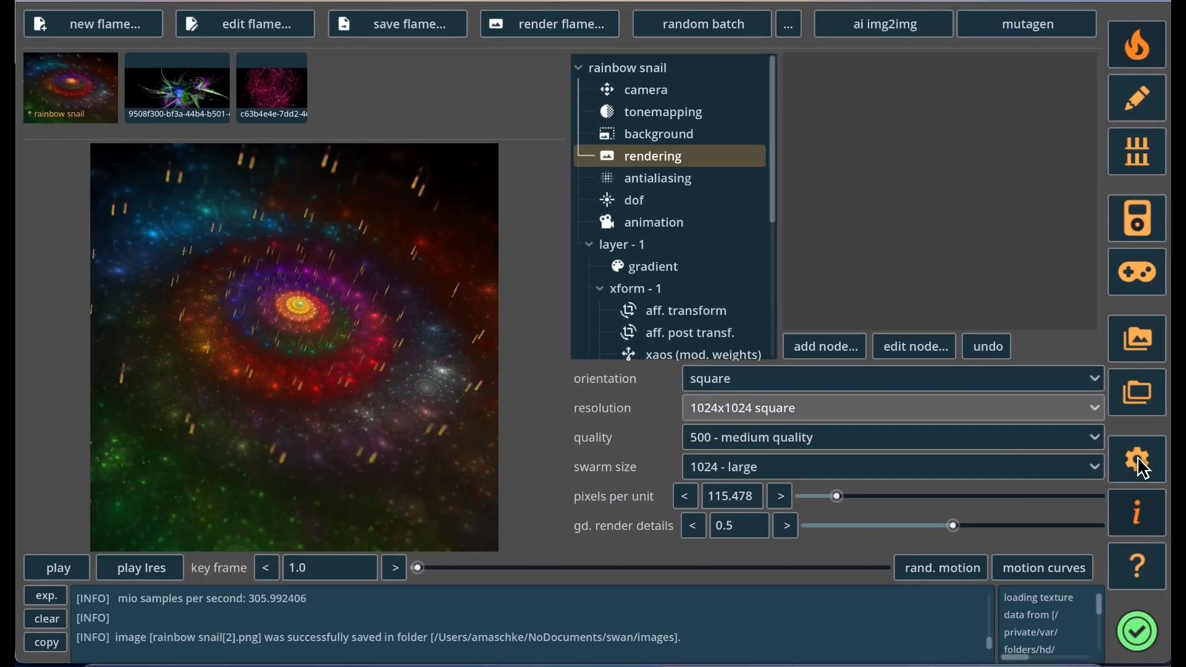
Review the flame's square resolution presets and the custom render resolutions in the application's rendering settings.
click(969, 413)
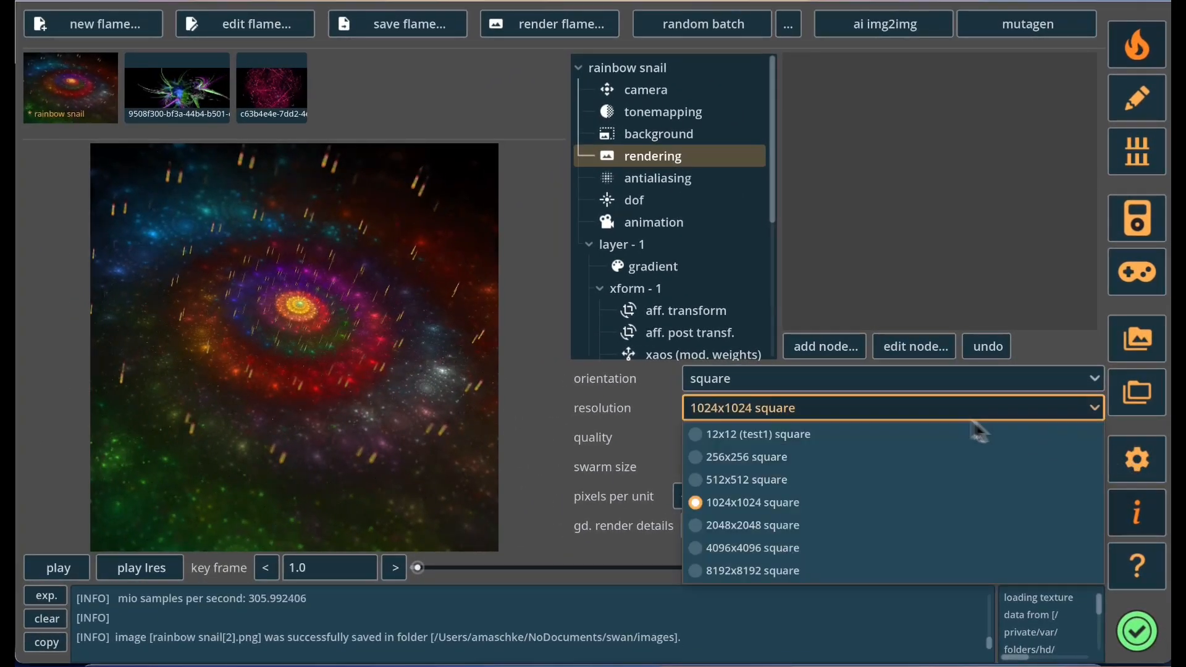
click(967, 415)
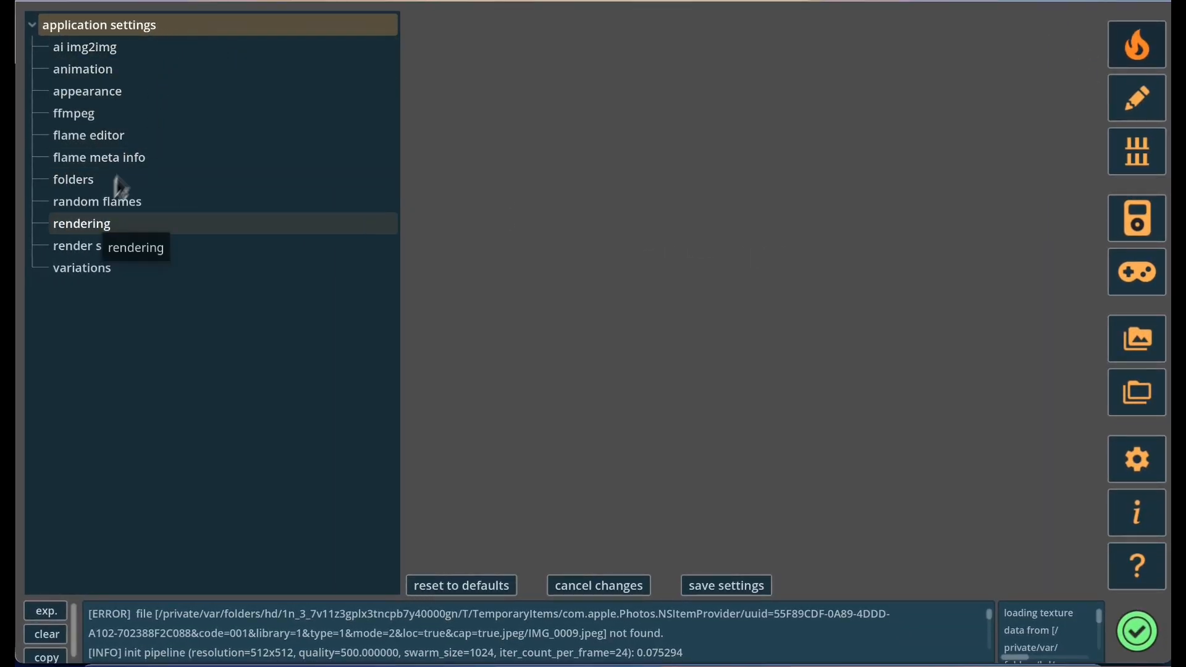
click(95, 225)
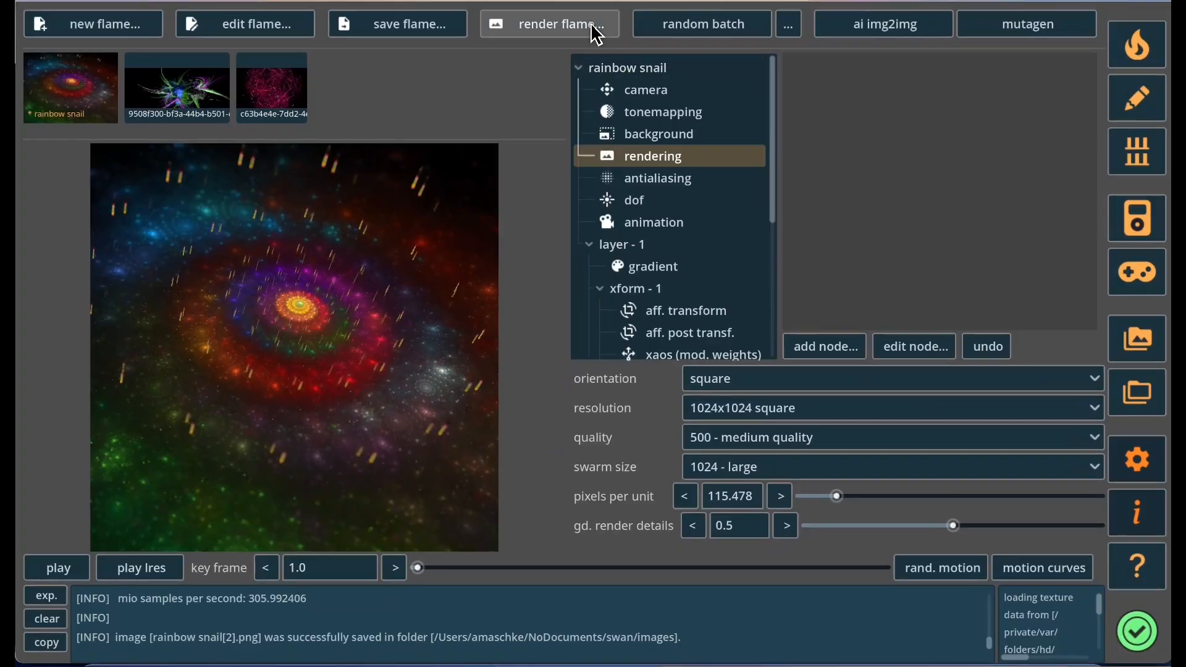
Review the quality presets in the image render dialog and inspect the custom profile 8000 - mega in the application's rendering settings.
click(591, 25)
click(556, 96)
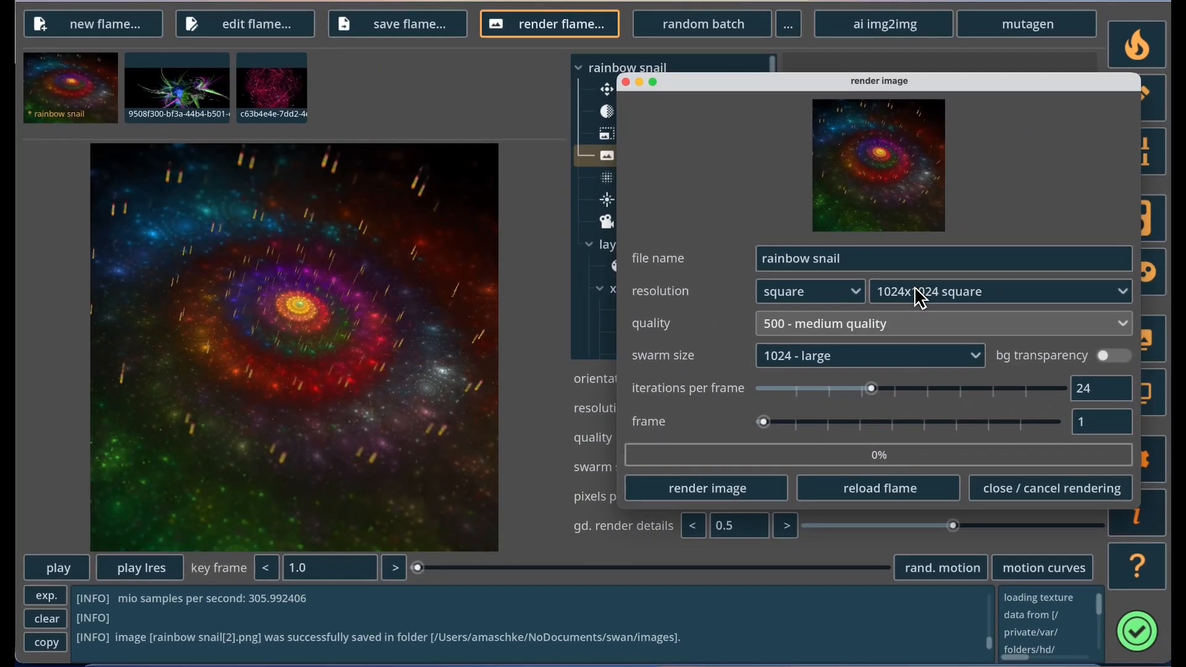
click(1087, 636)
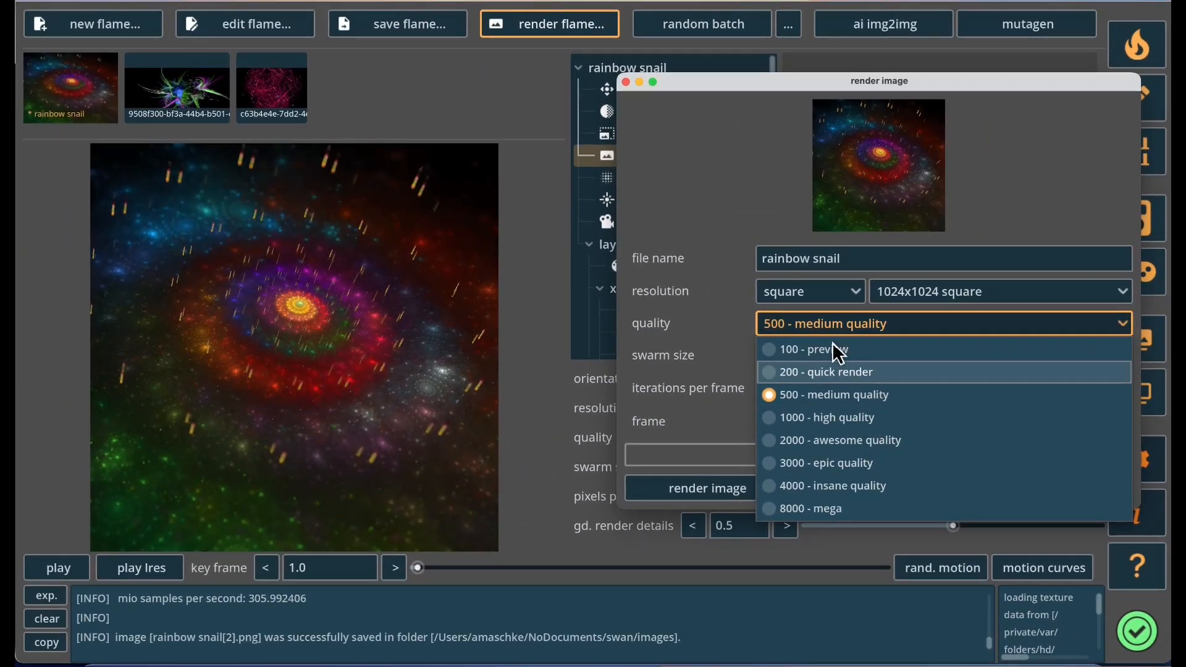
key(Escape)
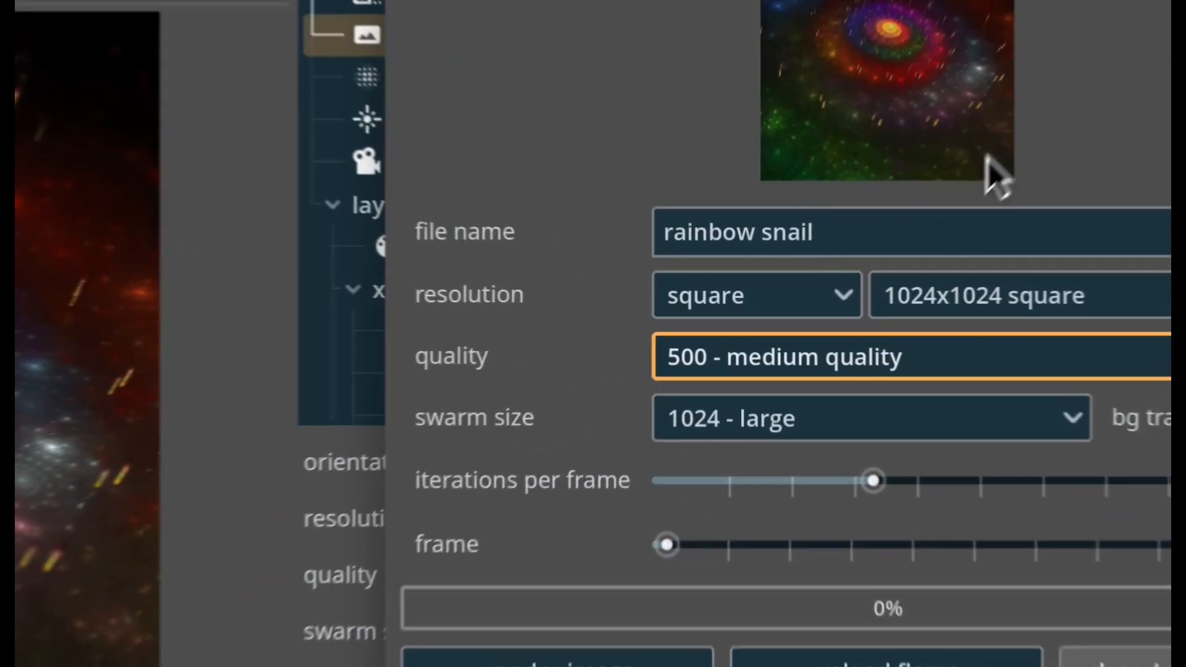
key(Escape)
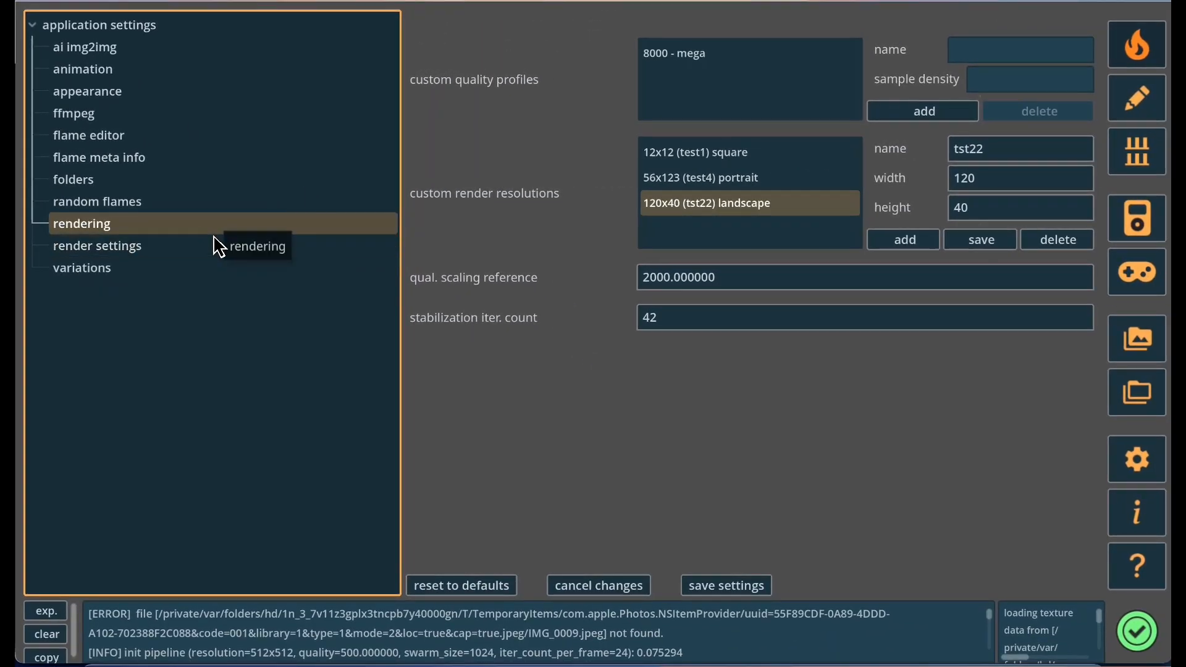
click(666, 57)
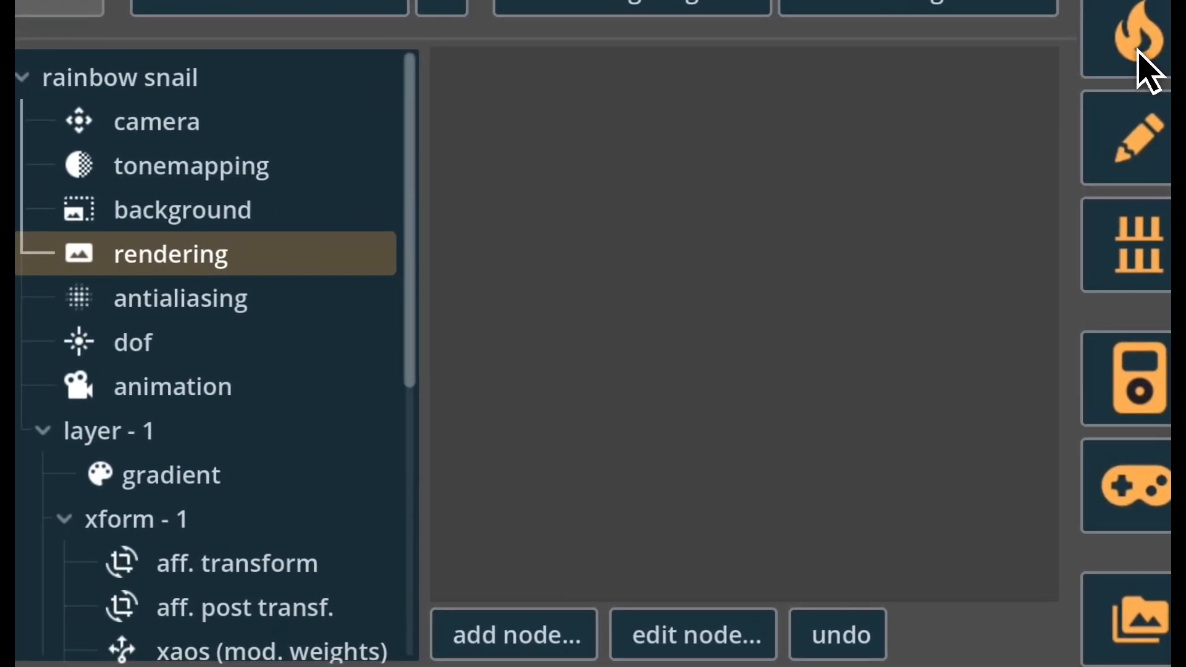
Reopen the flame's image render dialog, review the swarm size presets and set the swarm size to 2048 - colossal.
click(43, 8)
click(482, 142)
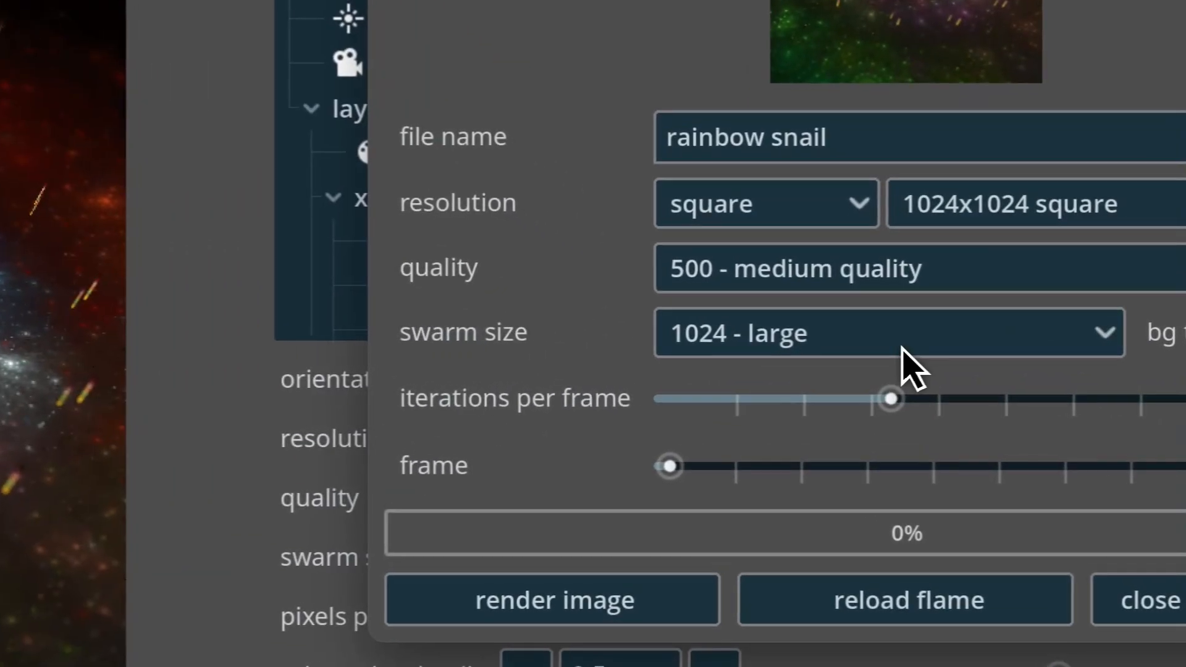
click(879, 358)
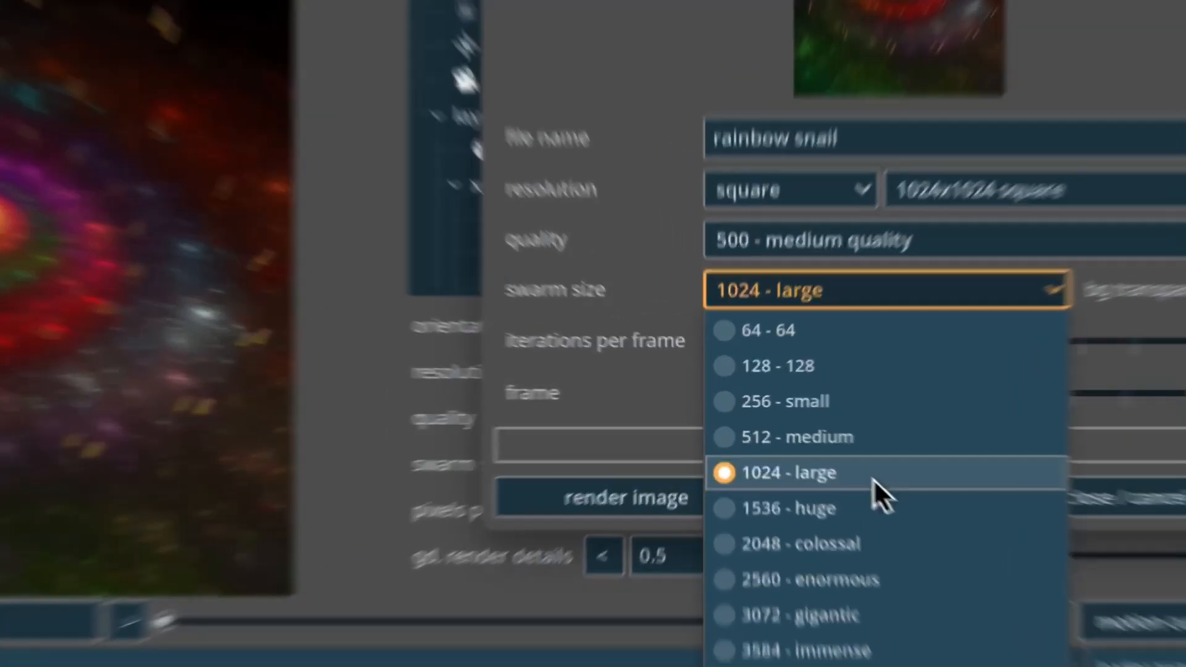
click(869, 473)
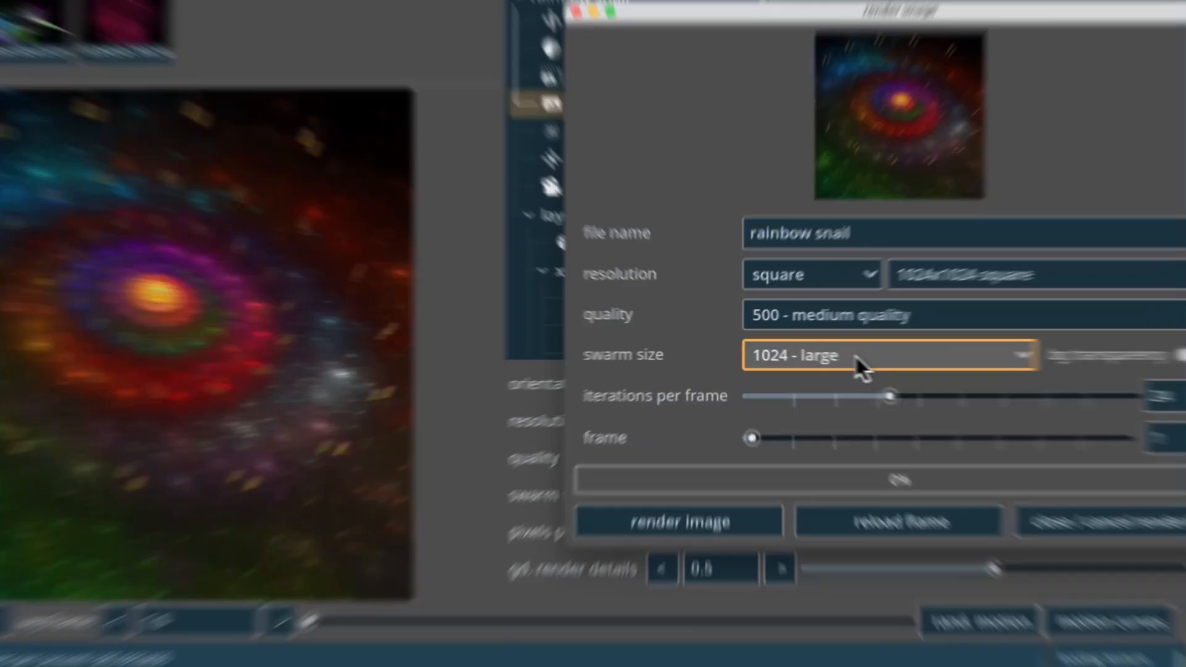
click(856, 356)
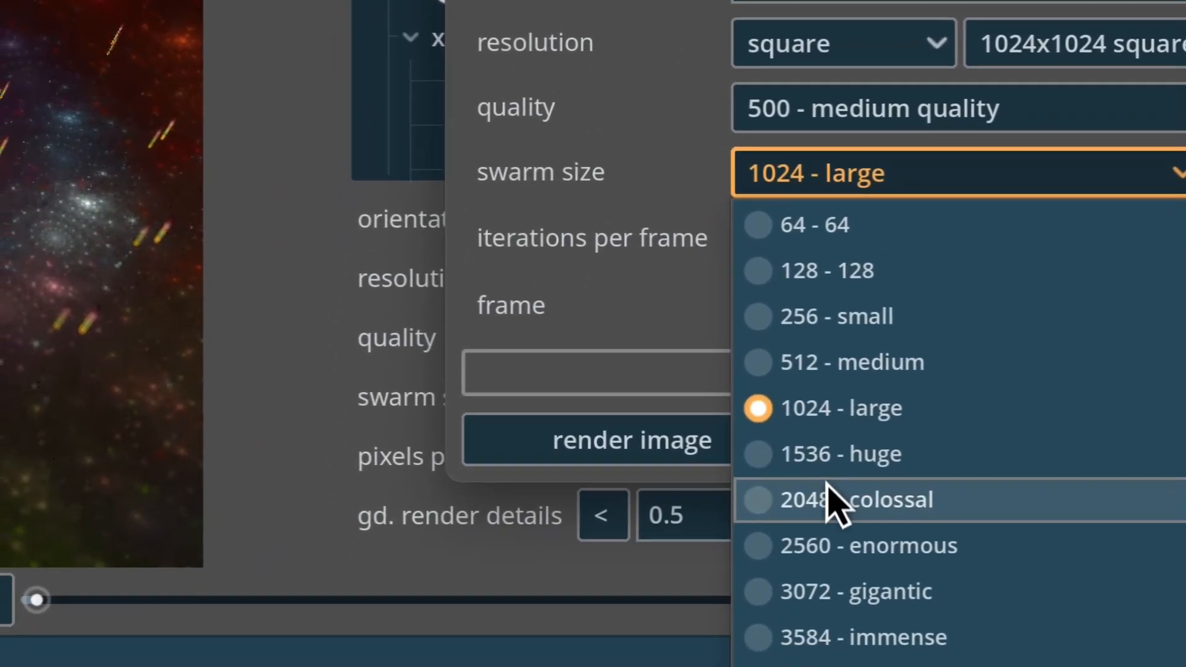
click(827, 494)
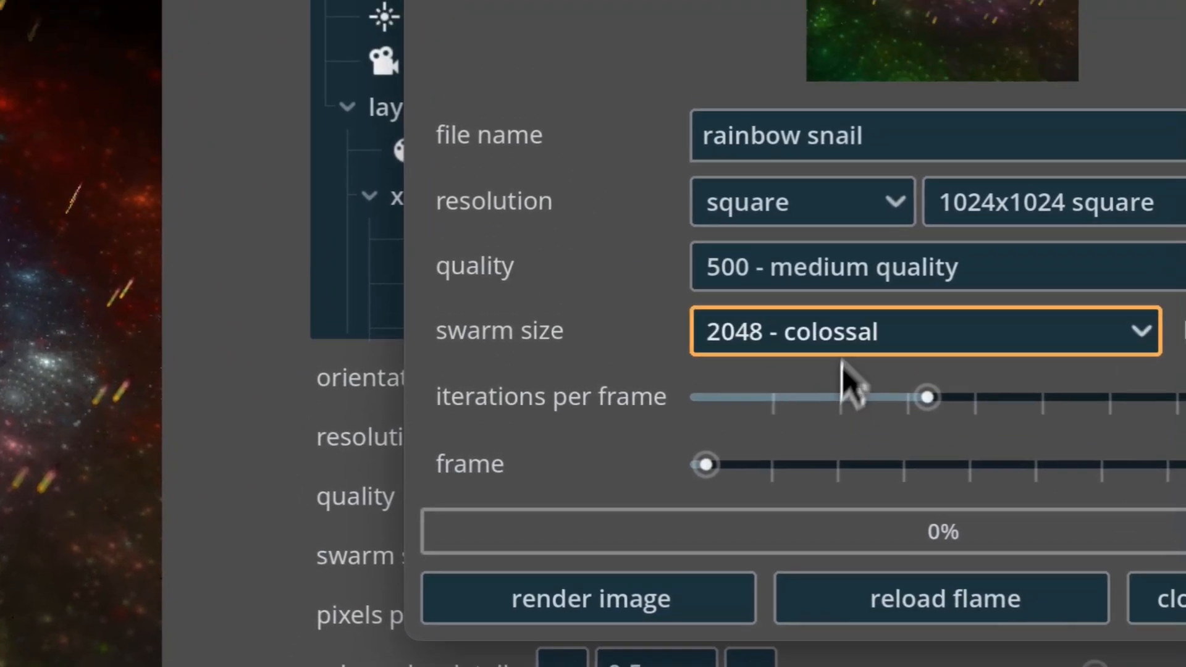
Set the quality to 2000 - awesome quality, render the image and close the finished image's view.
click(923, 117)
click(850, 562)
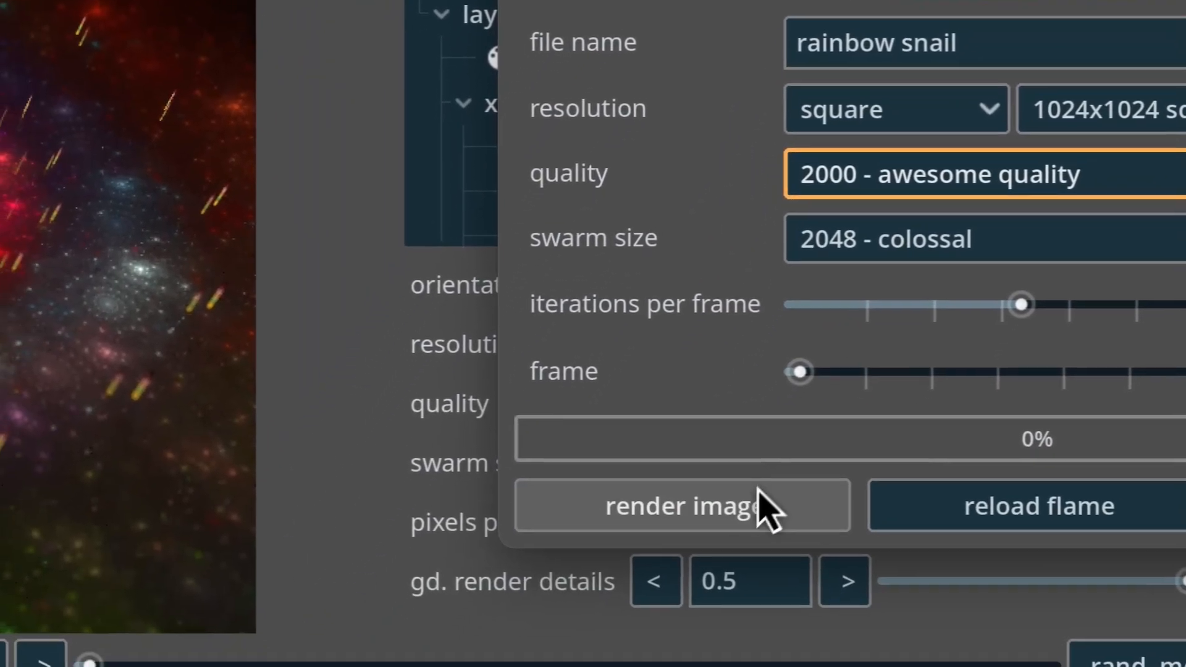
click(770, 499)
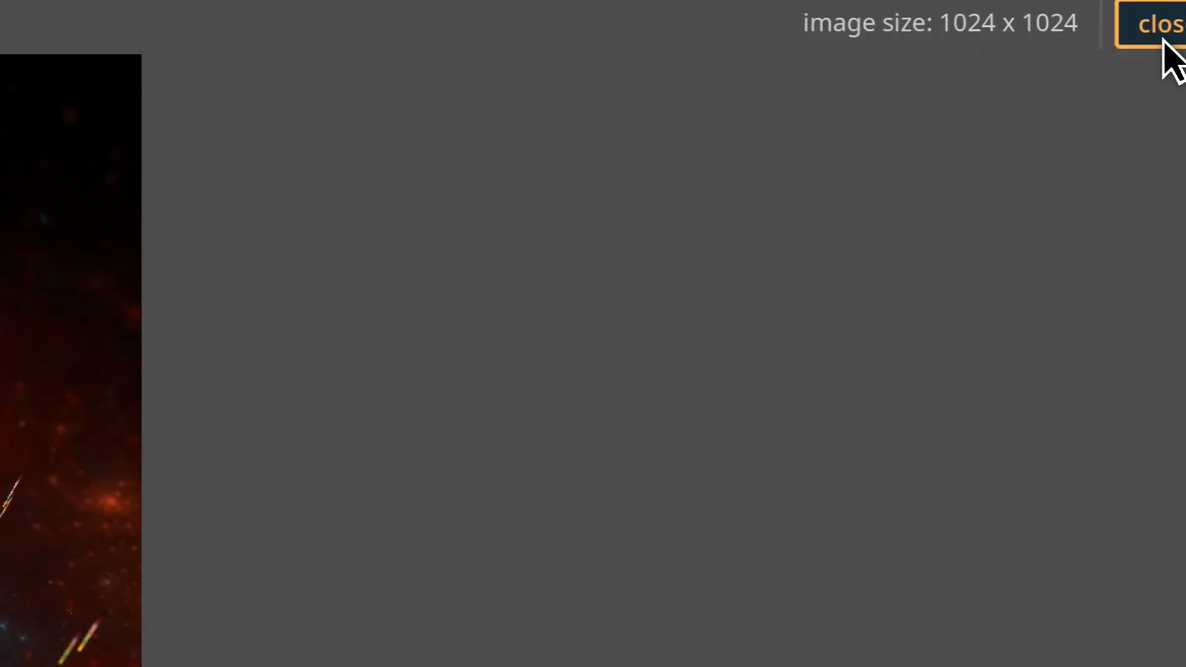
click(1154, 19)
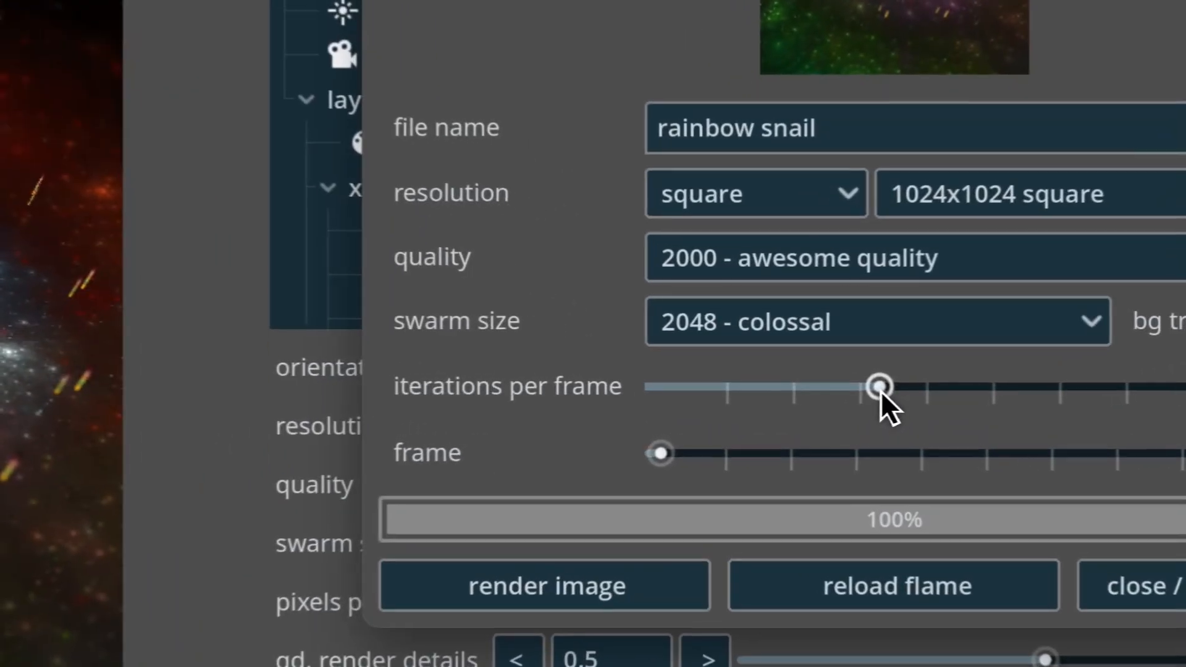
Try the iterations per frame setting, start another render of the image and close its view before it finishes.
drag(880, 390, 962, 403)
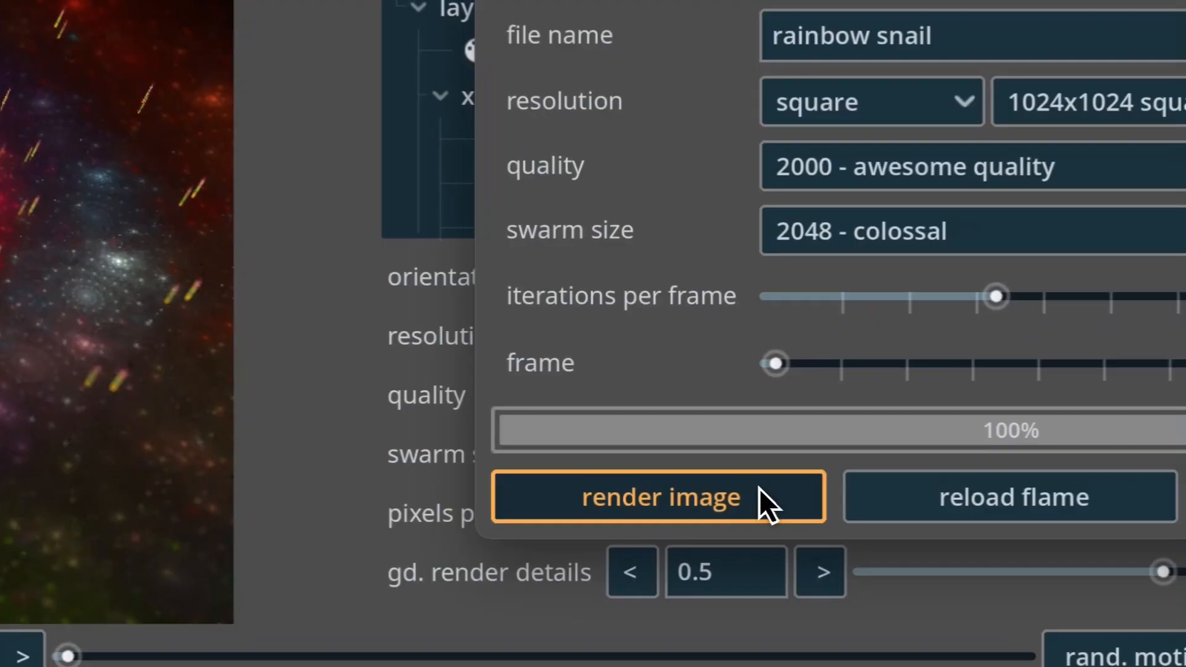
click(764, 491)
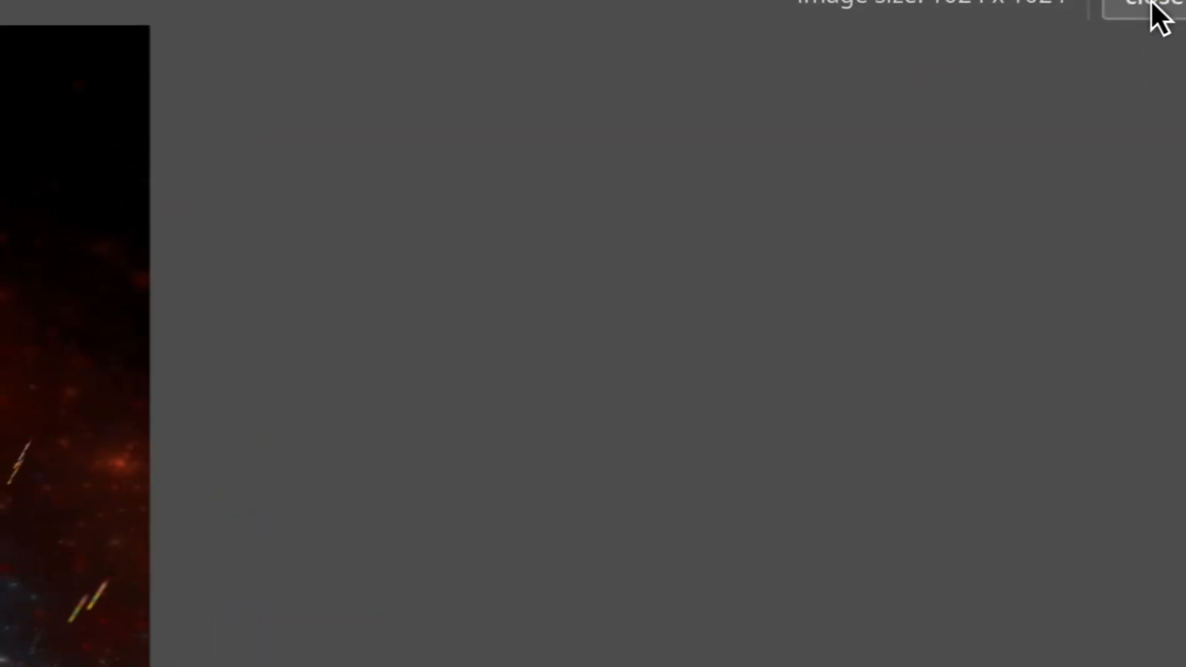
click(1154, 19)
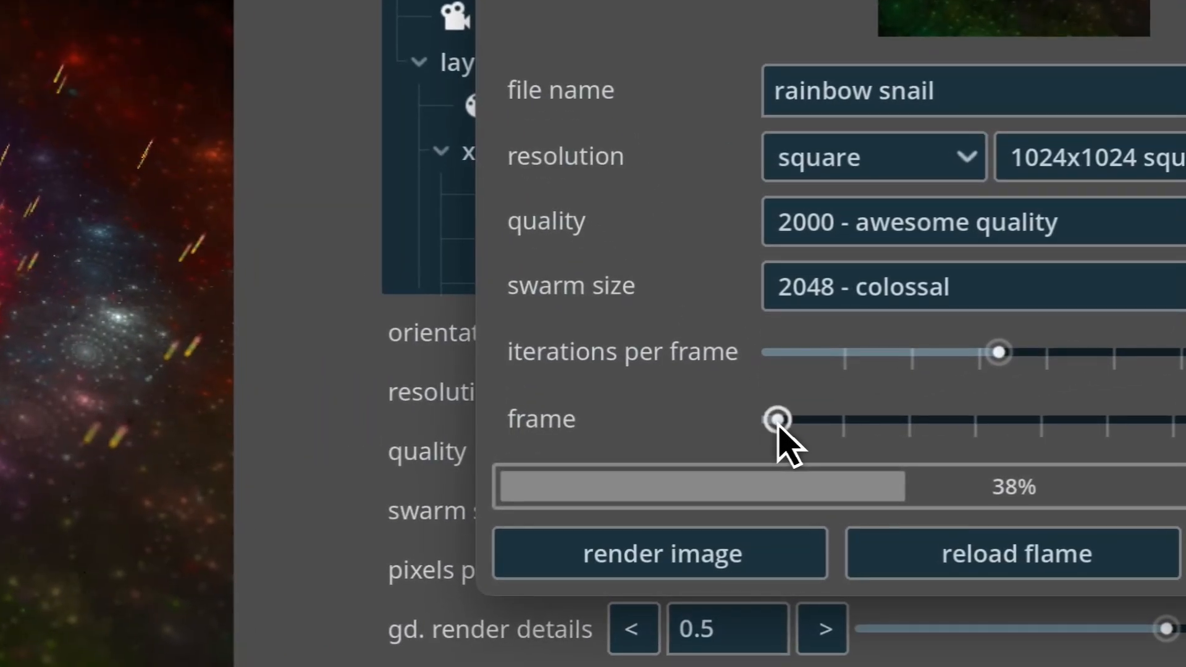
Try the frame setting, return it to frame 1 and close the render dialog.
drag(861, 418, 319, 479)
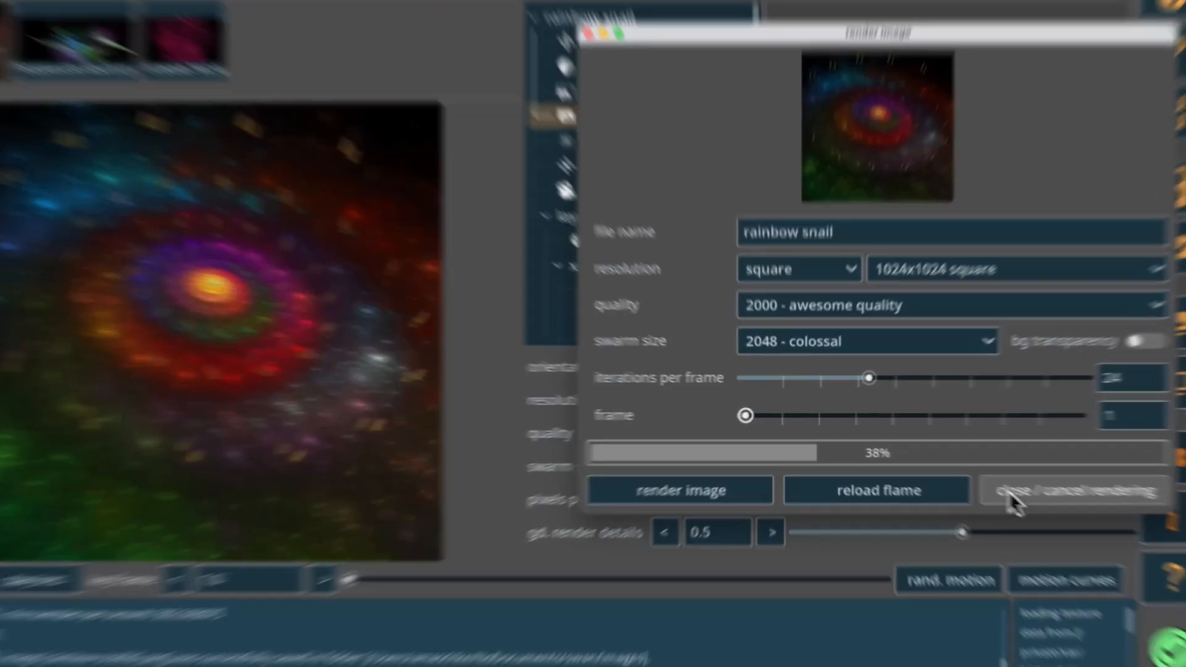
click(1007, 487)
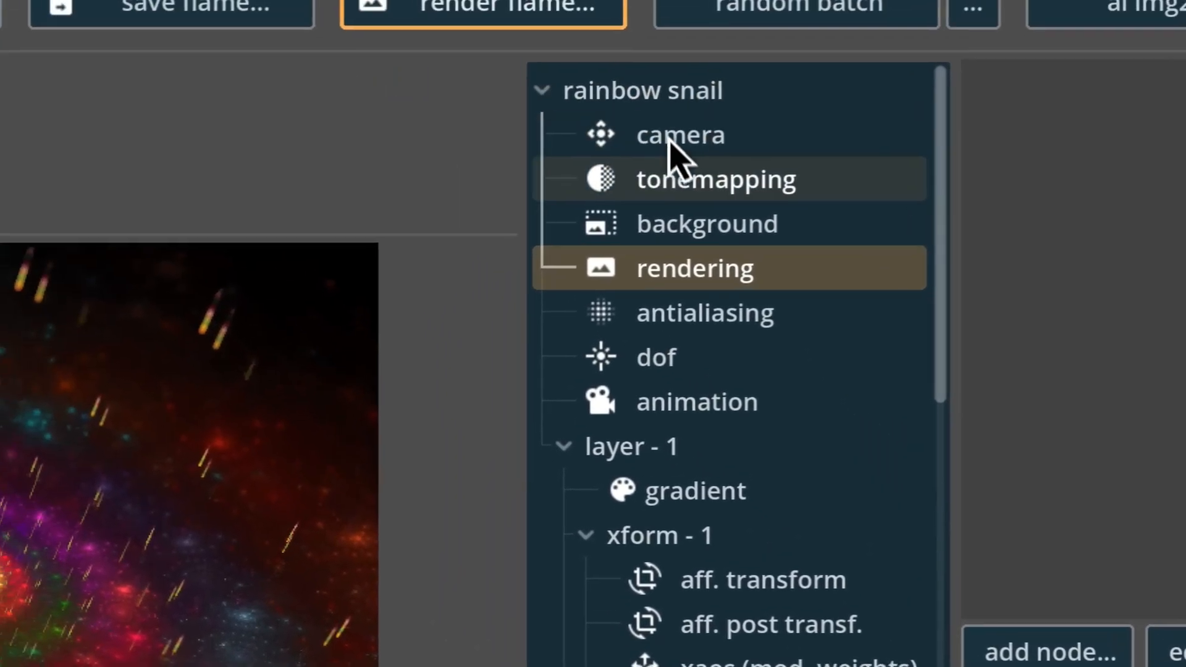
Set the flame's tonemapping brightness to 8.149 and gamma to 3.785, and look through the remaining tonemapping parameters.
click(528, 12)
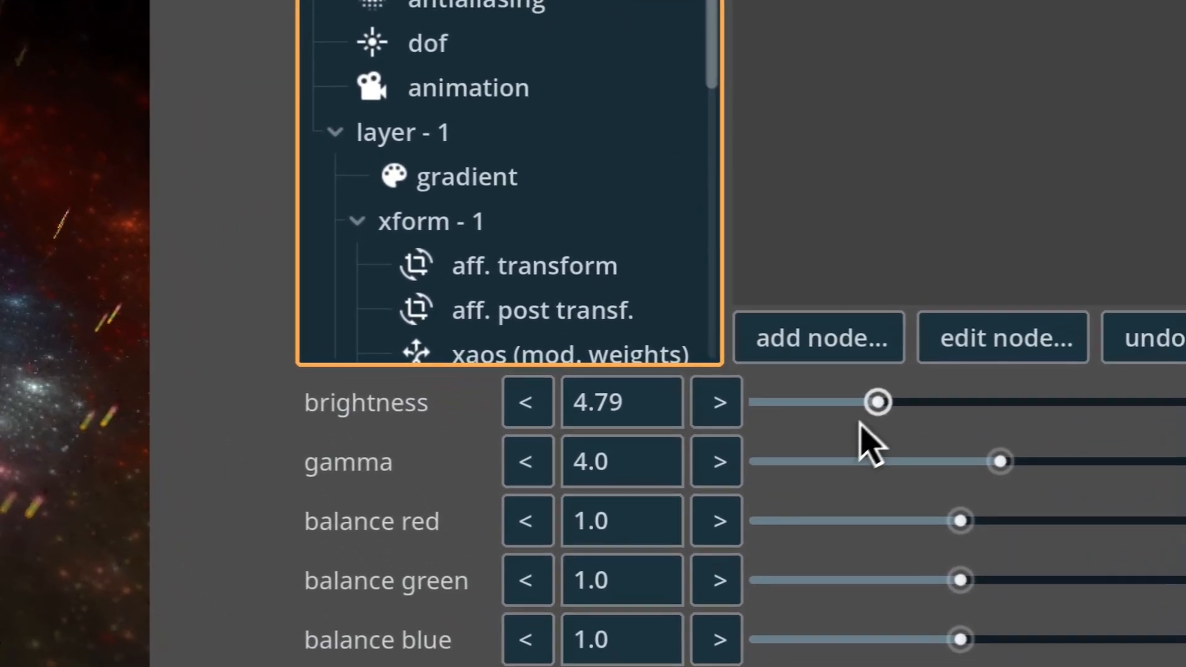
drag(935, 480, 1018, 486)
drag(990, 449, 967, 460)
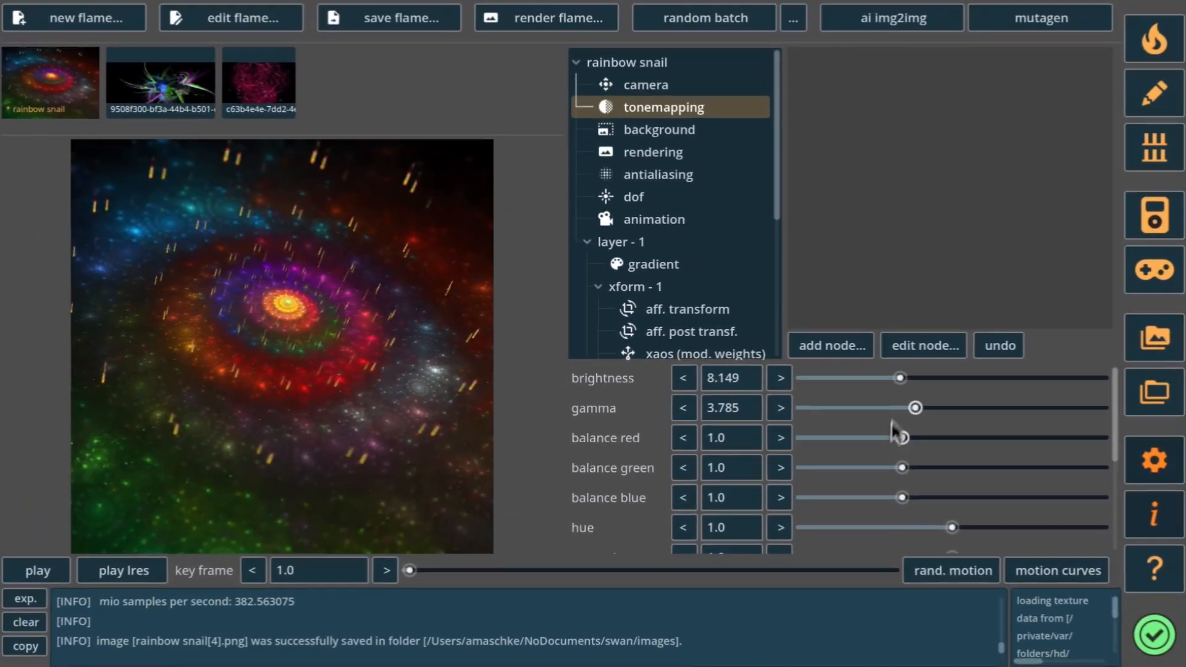
scroll(976, 456, down, 2)
scroll(889, 456, down, 2)
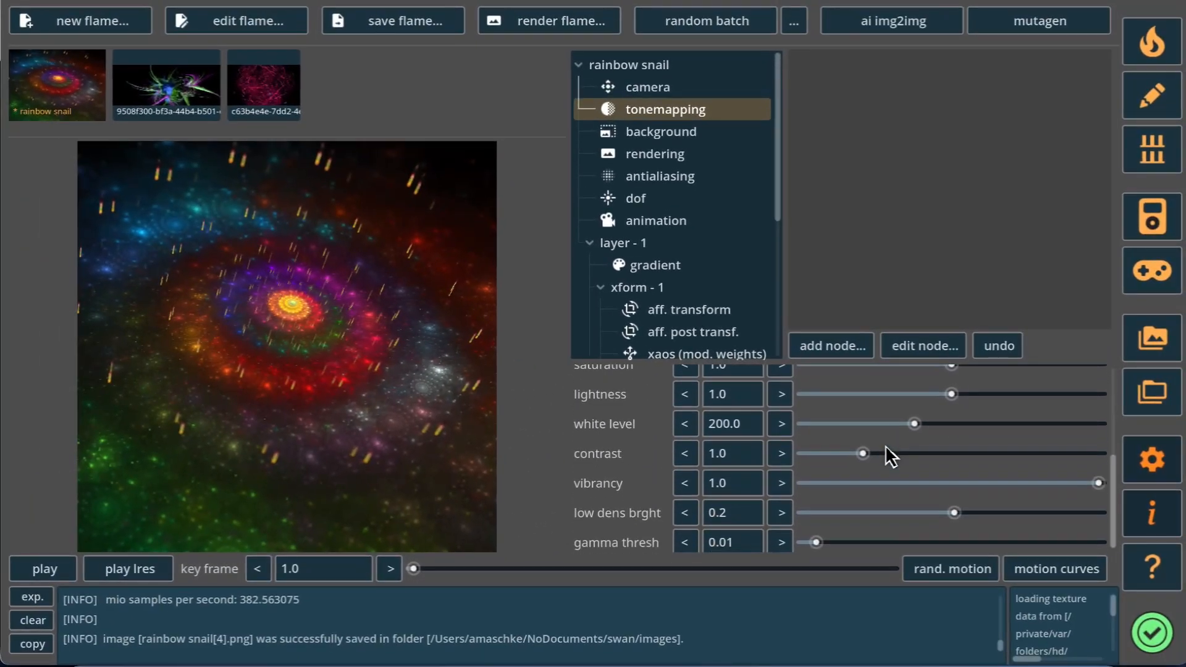
scroll(884, 443, up, 4)
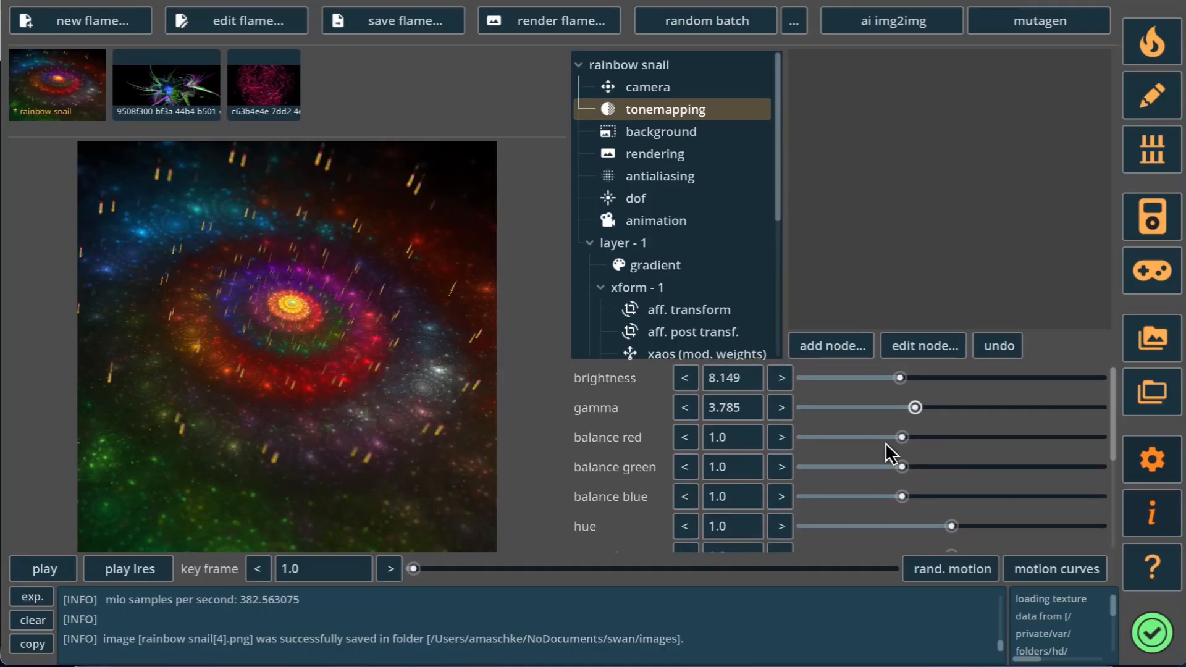
click(677, 116)
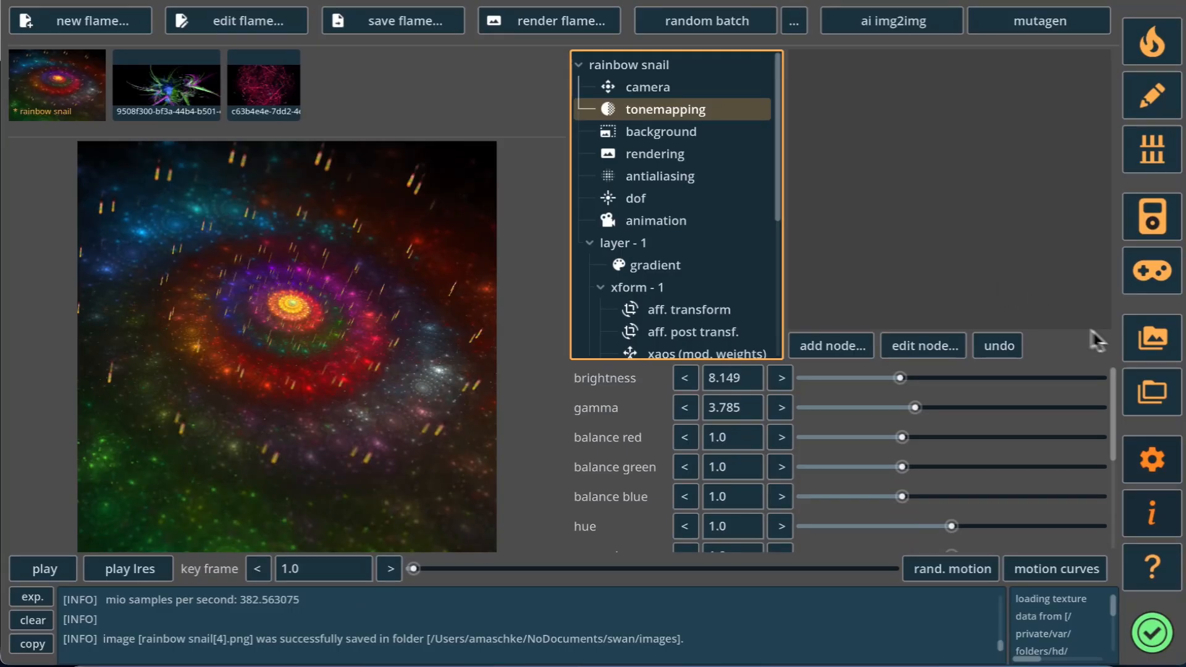
Open the rendered files rainbow snail[3].png and rainbow snail[2].png from the images folder for inspection, and close the image and folder windows.
click(1150, 340)
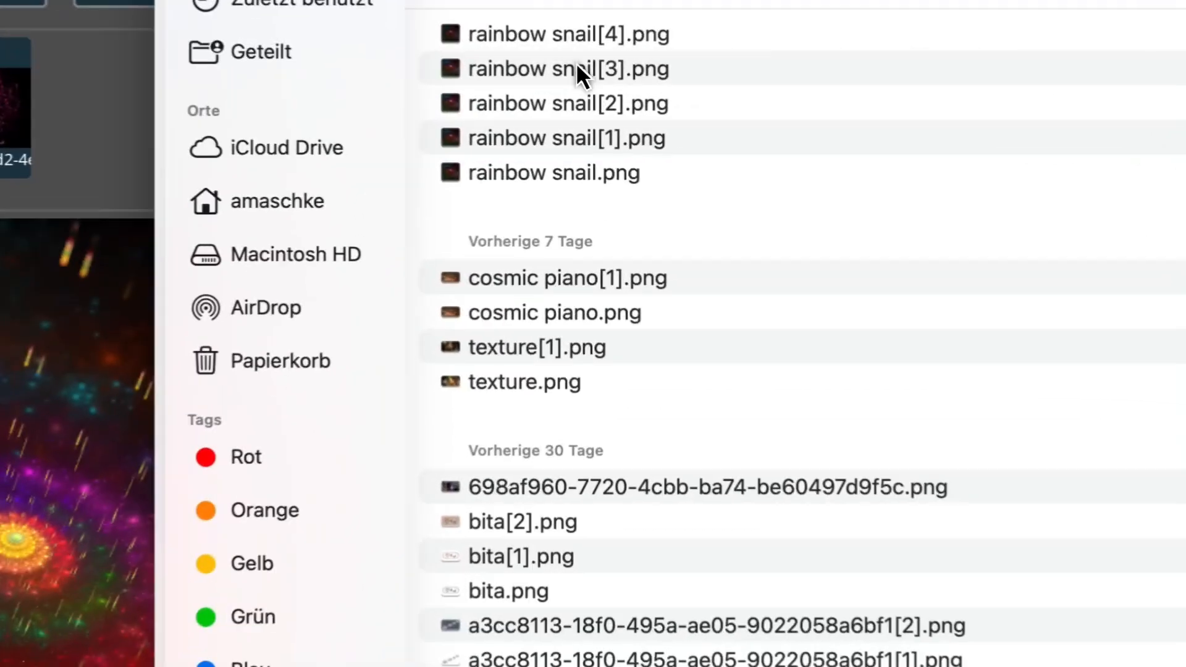
double_click(578, 67)
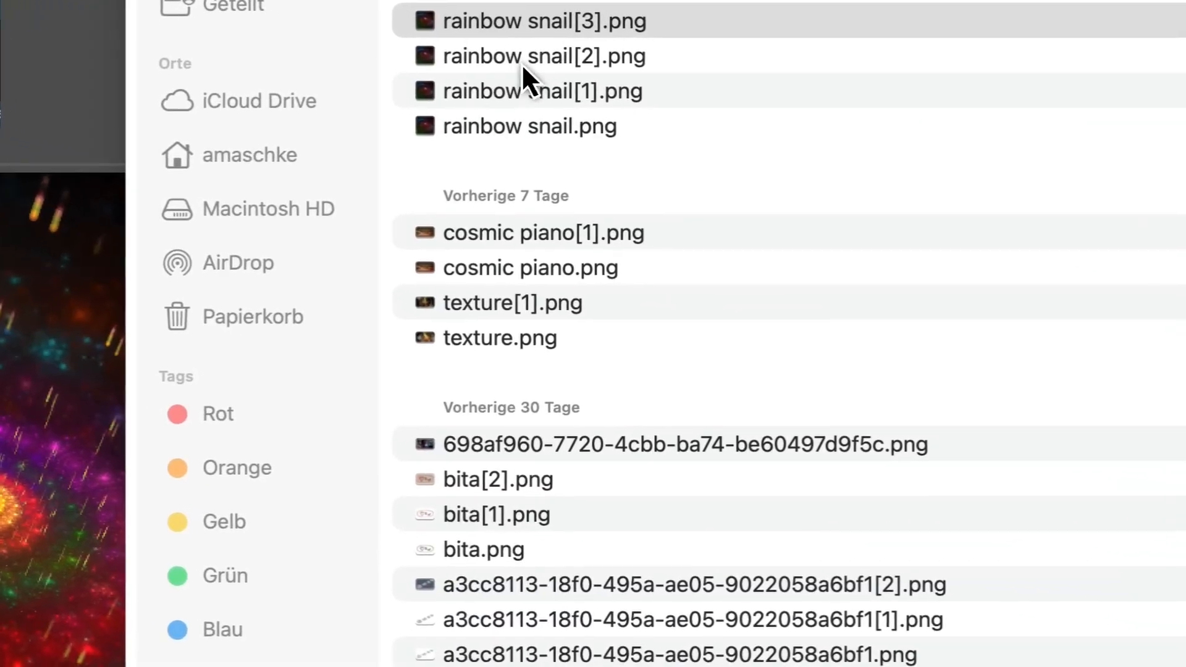
double_click(521, 63)
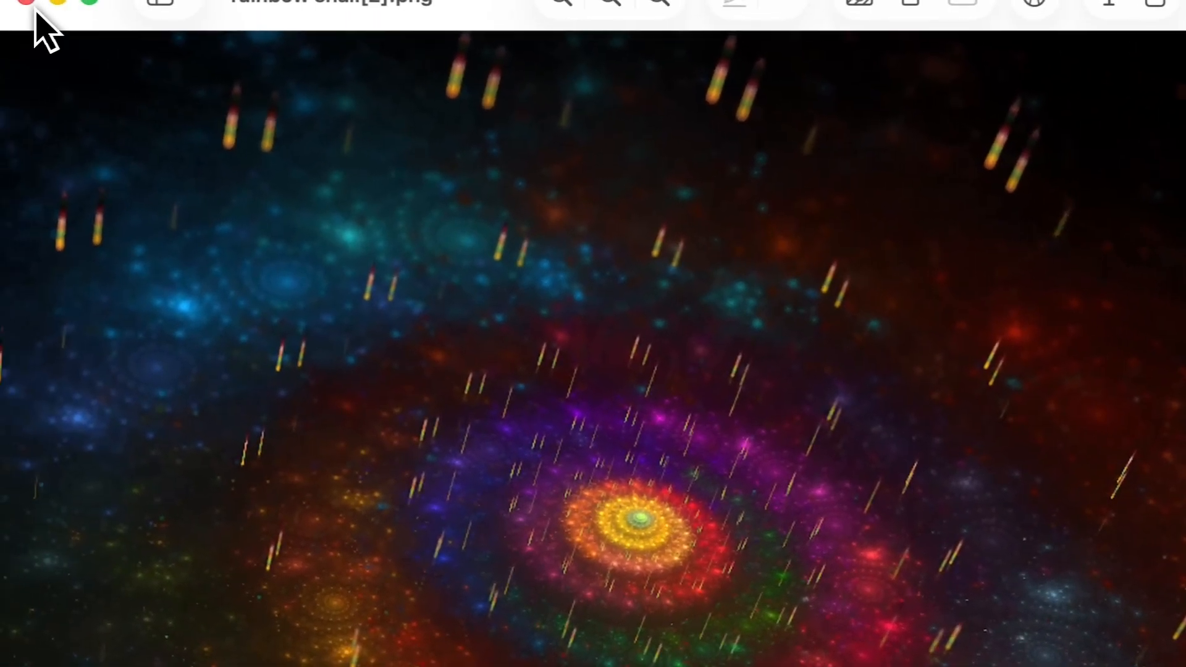
click(29, 4)
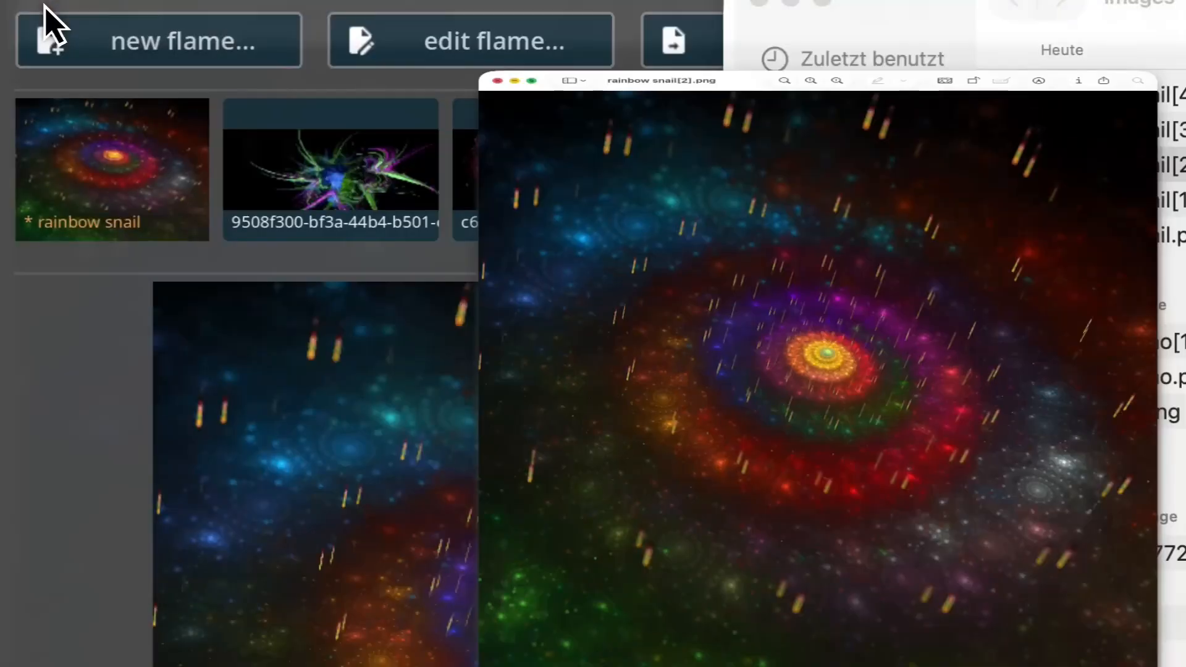
click(540, 80)
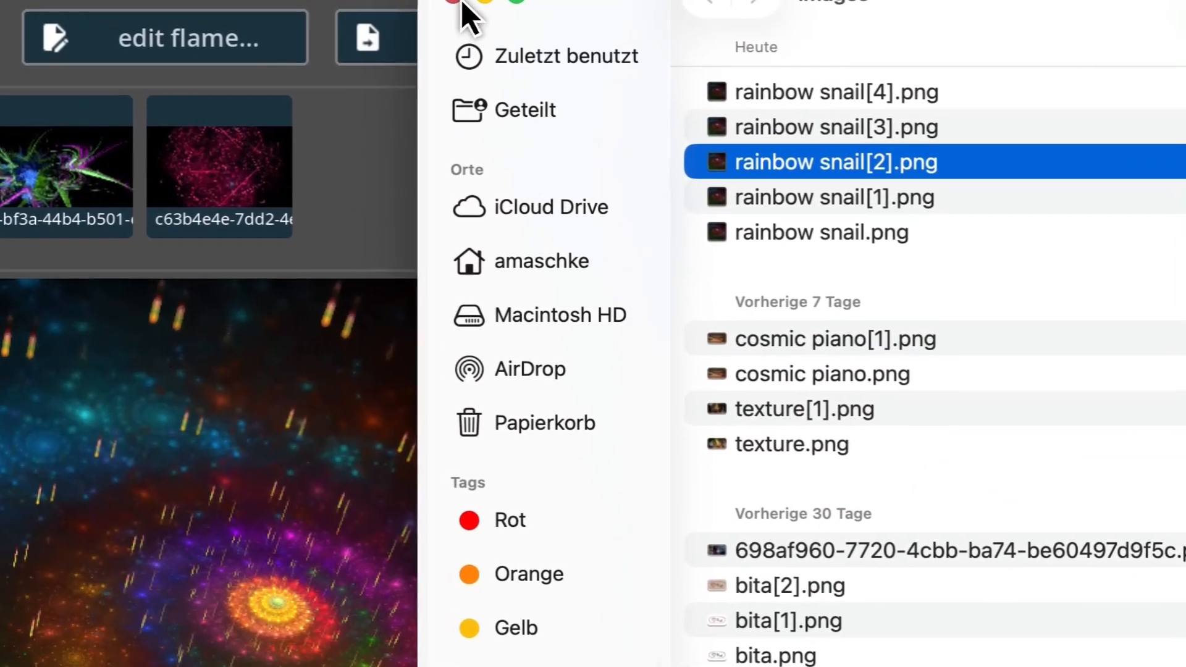
click(460, 4)
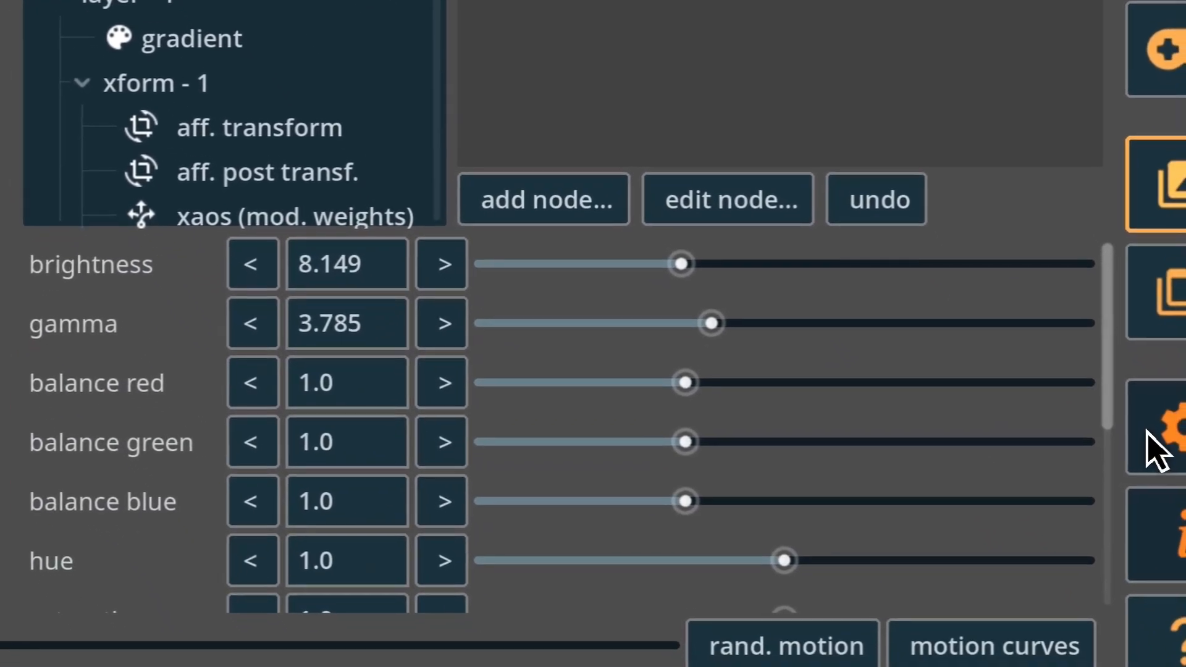
Inspect the images folder path in the application's folder settings, cancel its directory chooser and return to the flame editor.
click(1150, 434)
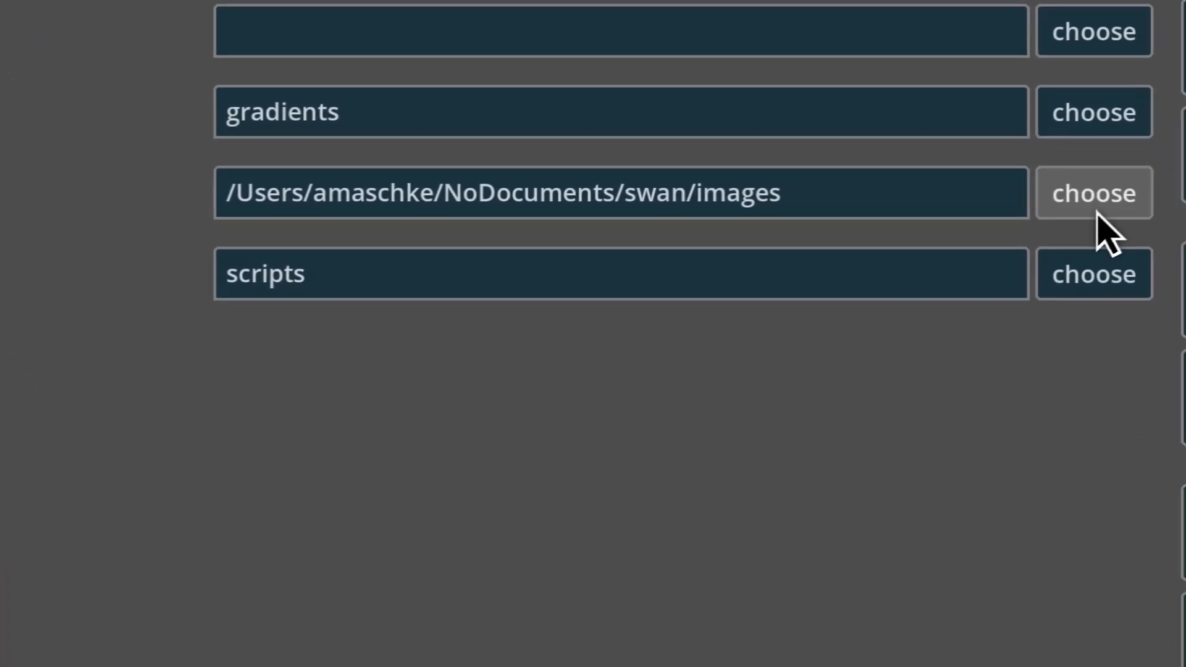
click(1098, 213)
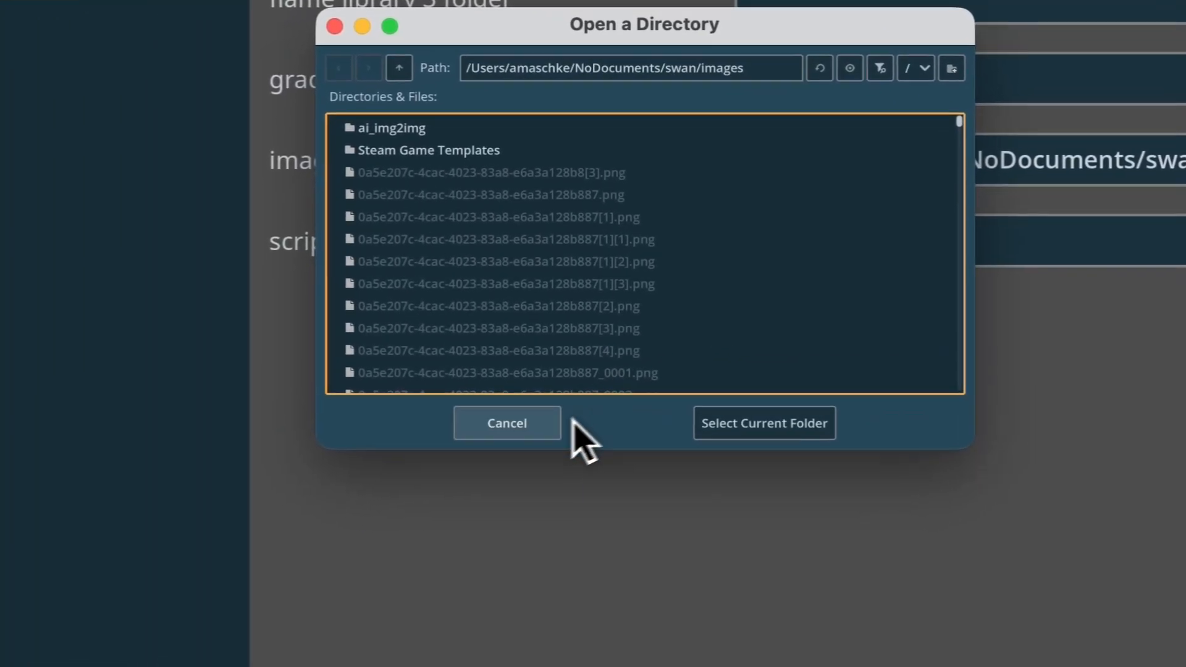
click(572, 420)
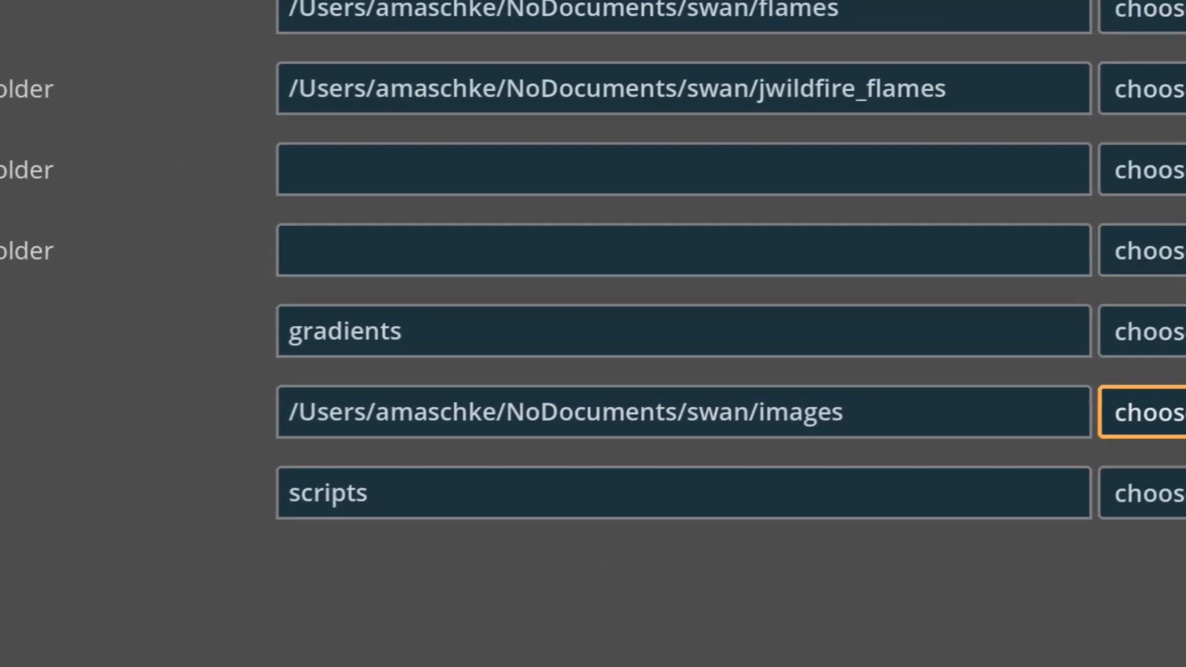
click(1137, 41)
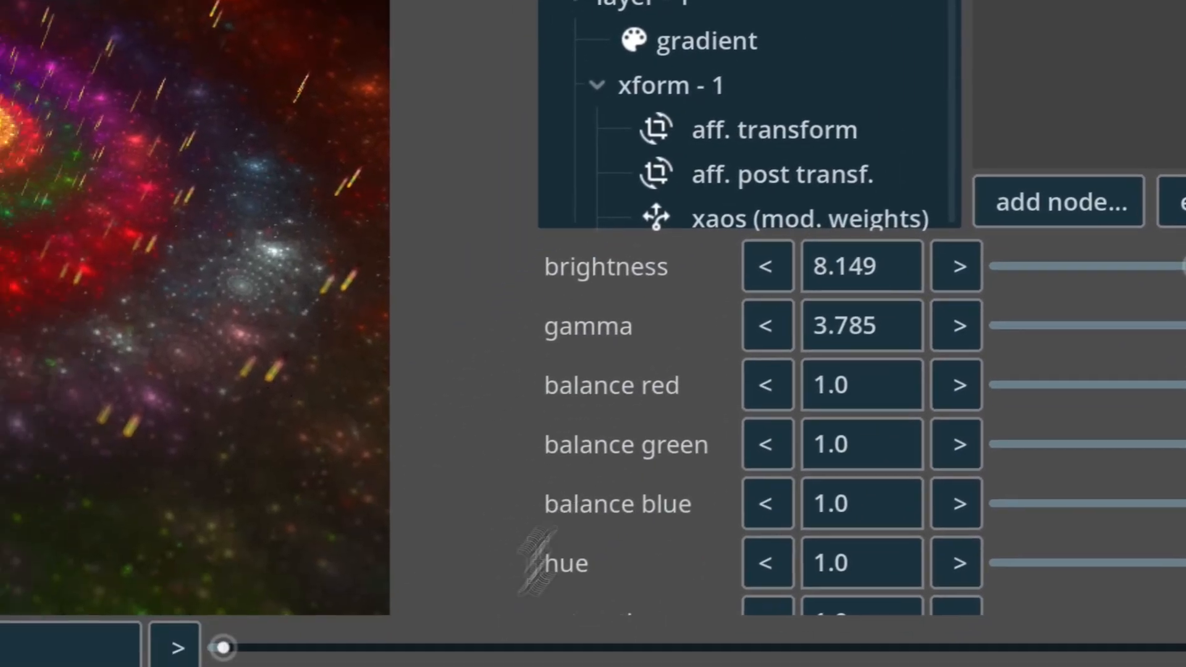